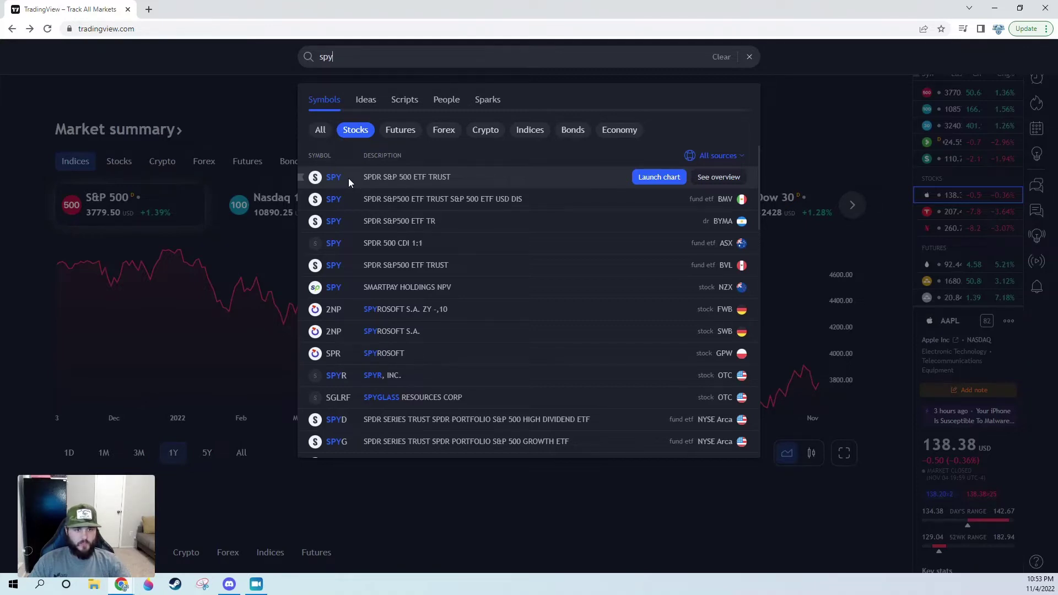
Open the chart for SPDR S&P 500 ETF Trust (SPY) and remove its existing MACD indicator.
left_click(349, 177)
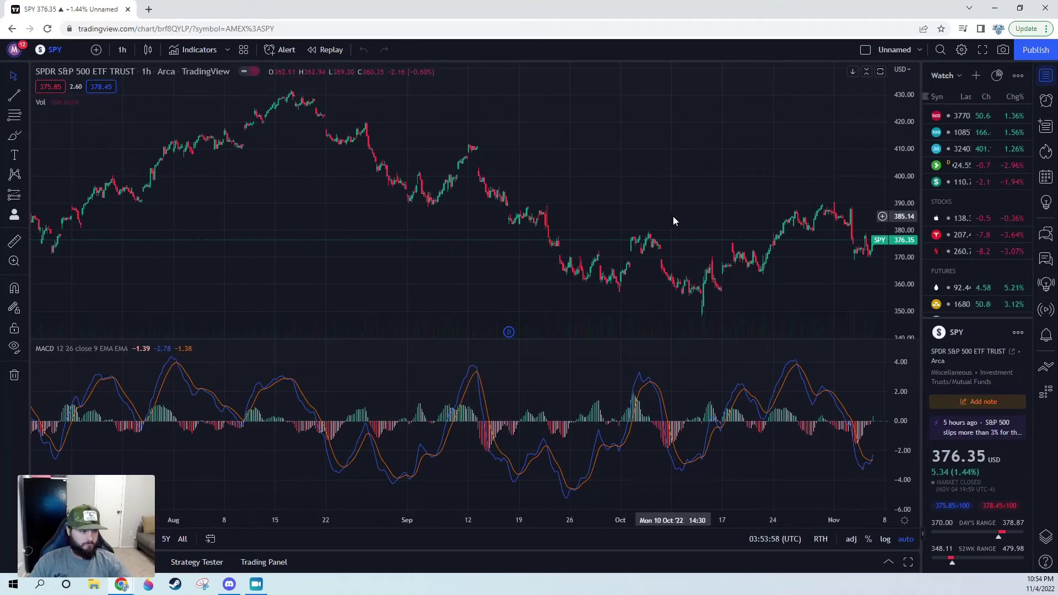
left_click_drag(673, 219, 619, 219)
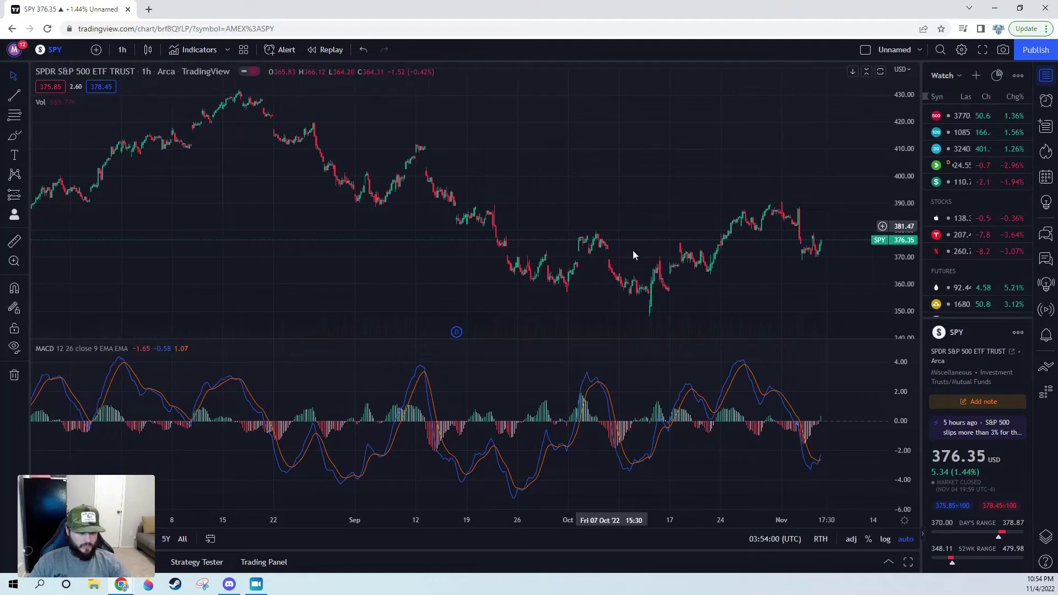
left_click(852, 349)
scroll(504, 226, "up", 3)
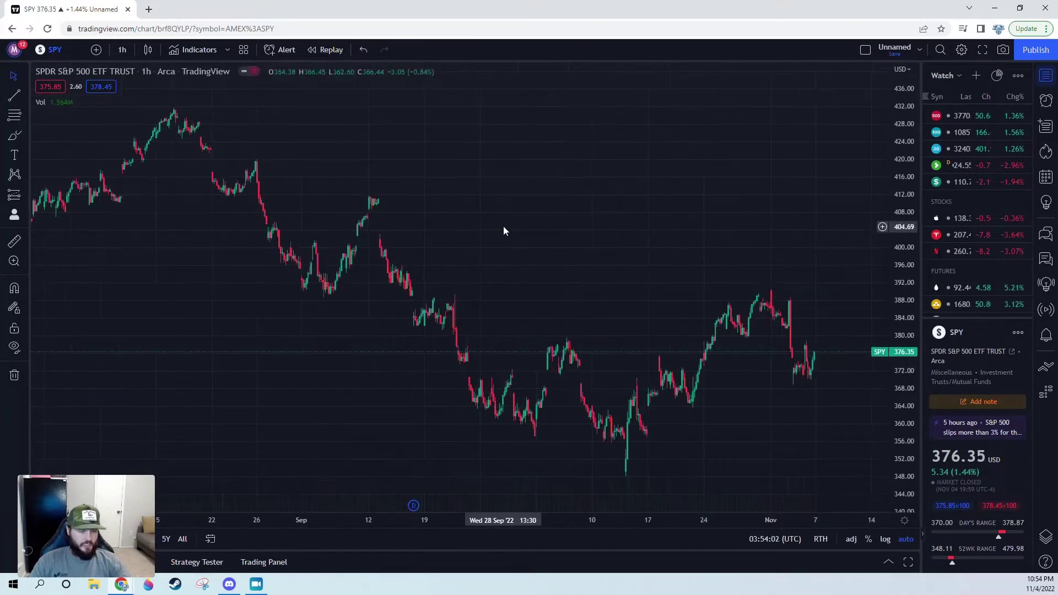
right_click(611, 276)
left_click(626, 284)
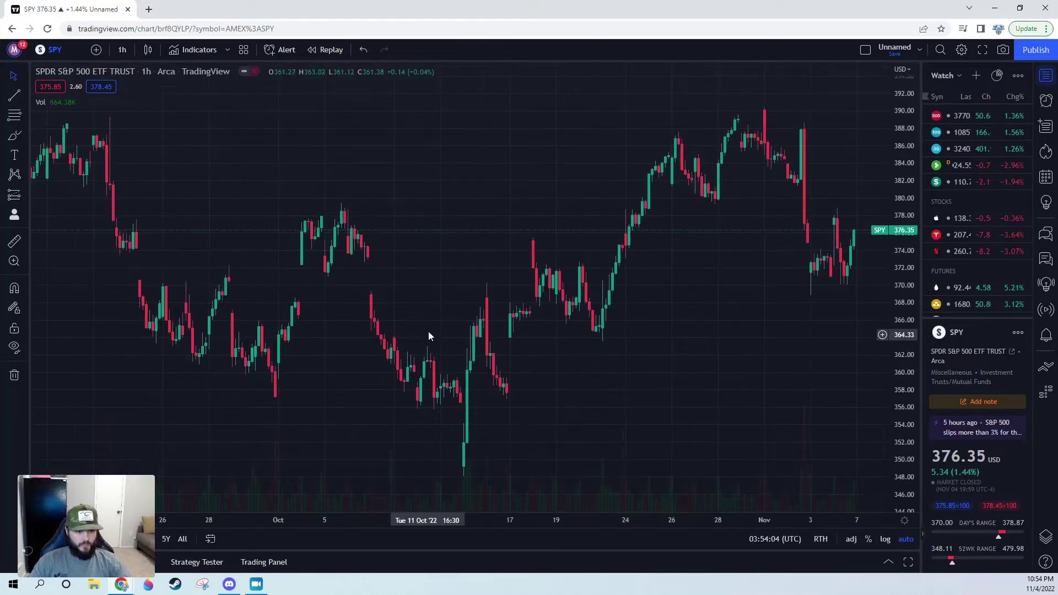
Add the Moving Average Convergence Divergence indicator from the favorites and make the price pane above it taller.
left_click(178, 58)
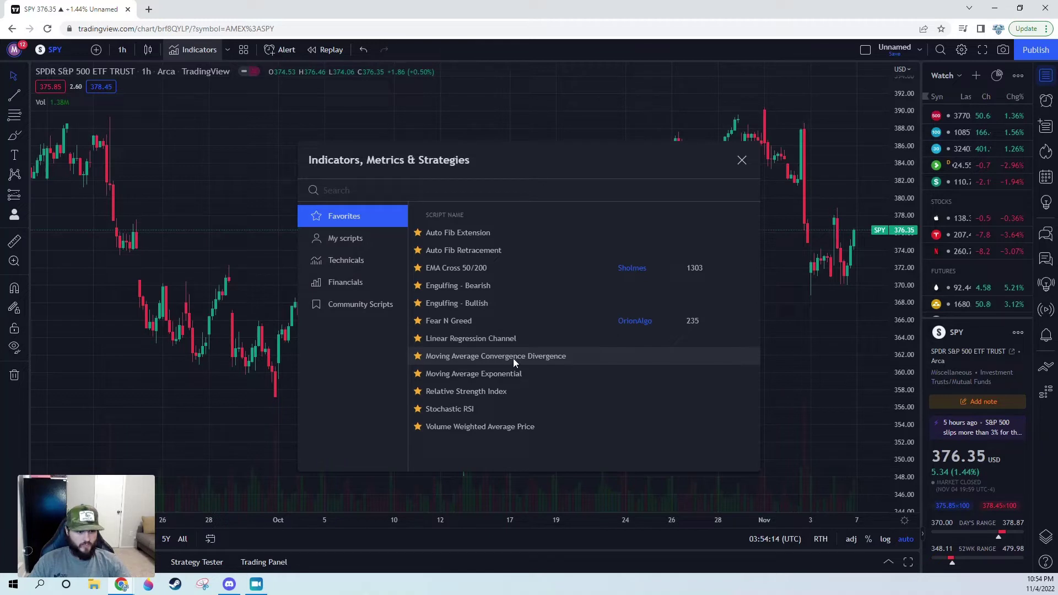
left_click(538, 358)
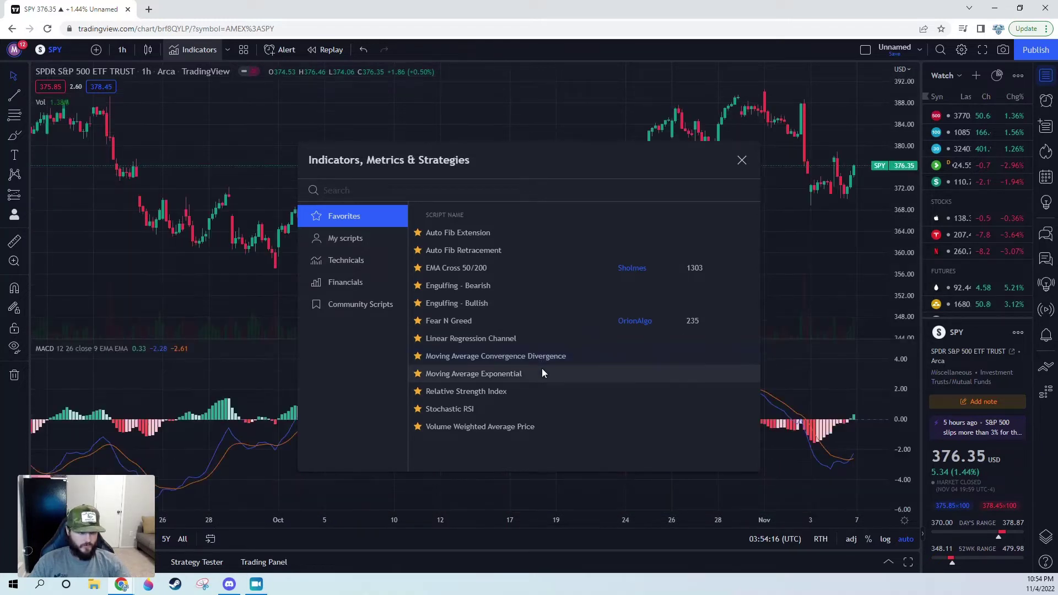
left_click(742, 161)
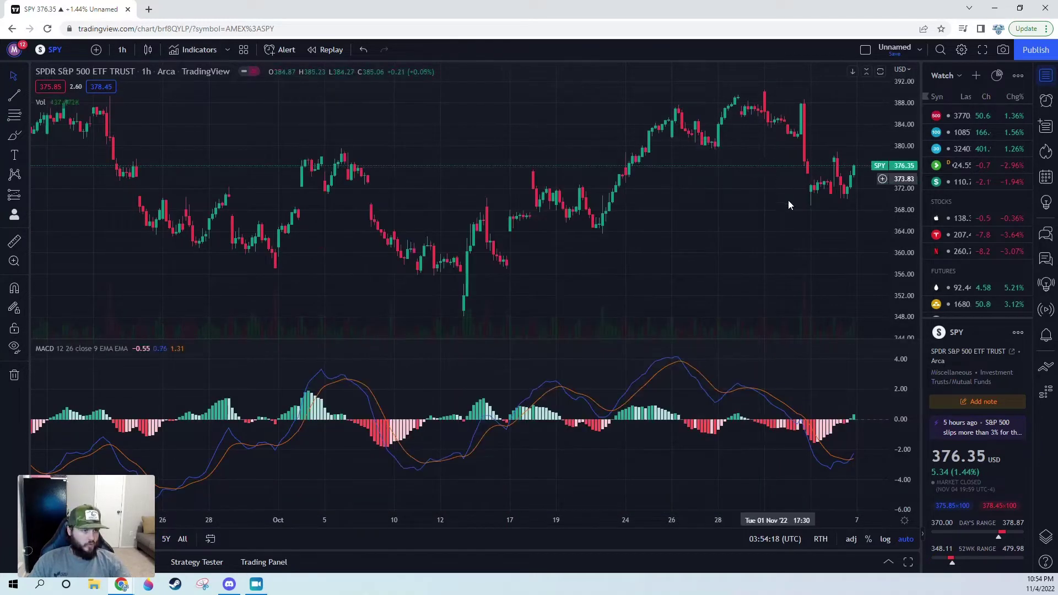
left_click_drag(788, 200, 722, 205)
left_click_drag(765, 339, 761, 378)
left_click_drag(759, 283, 717, 285)
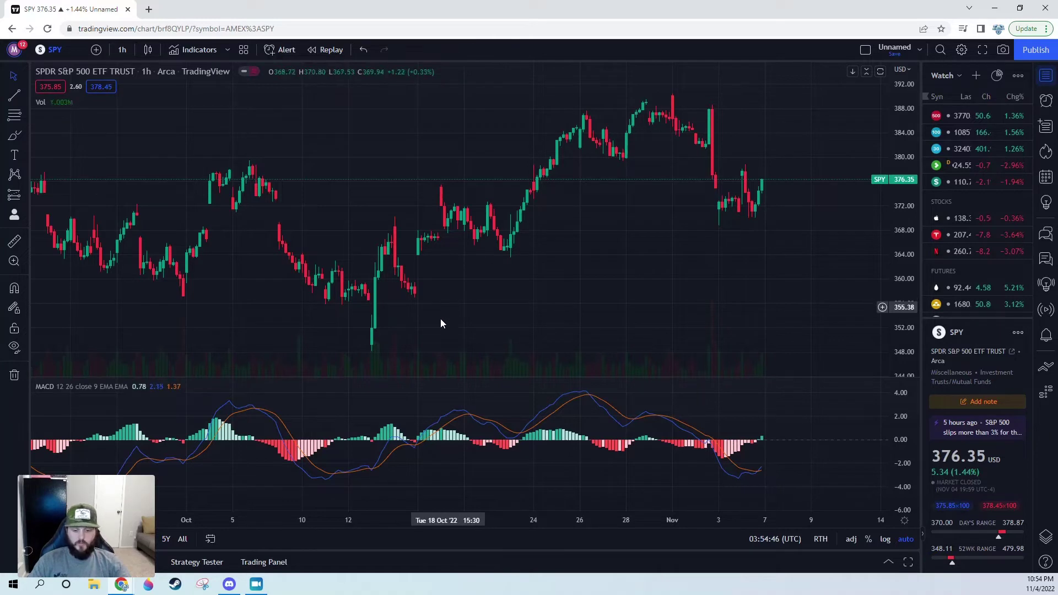
Draw a horizontal trend line at about 382.18 beneath SPY's sideways price range from 15 to 22 September 2022.
left_click_drag(611, 296, 591, 299)
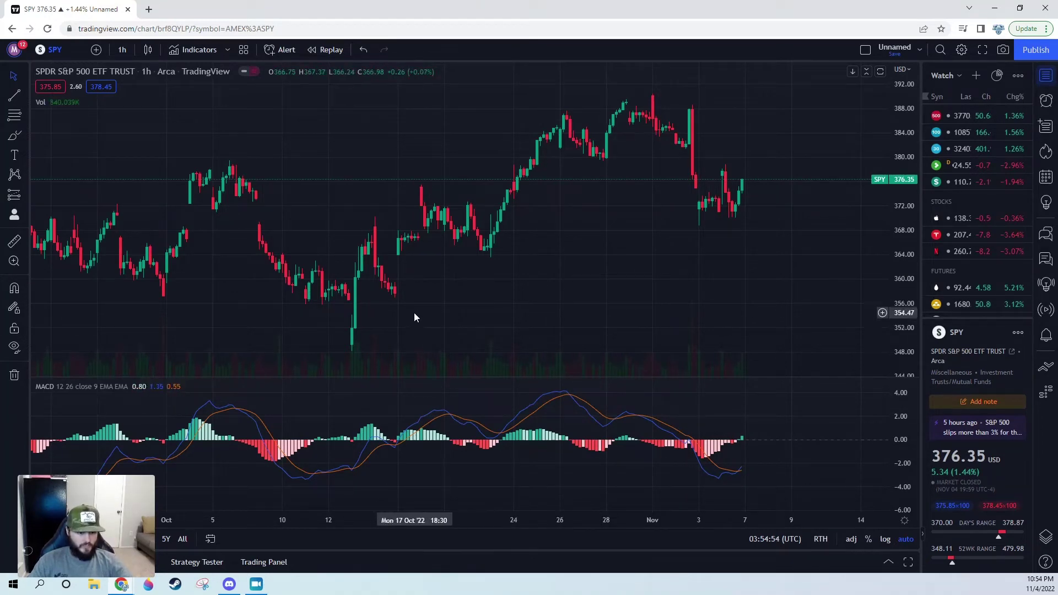
left_click_drag(414, 317, 587, 326)
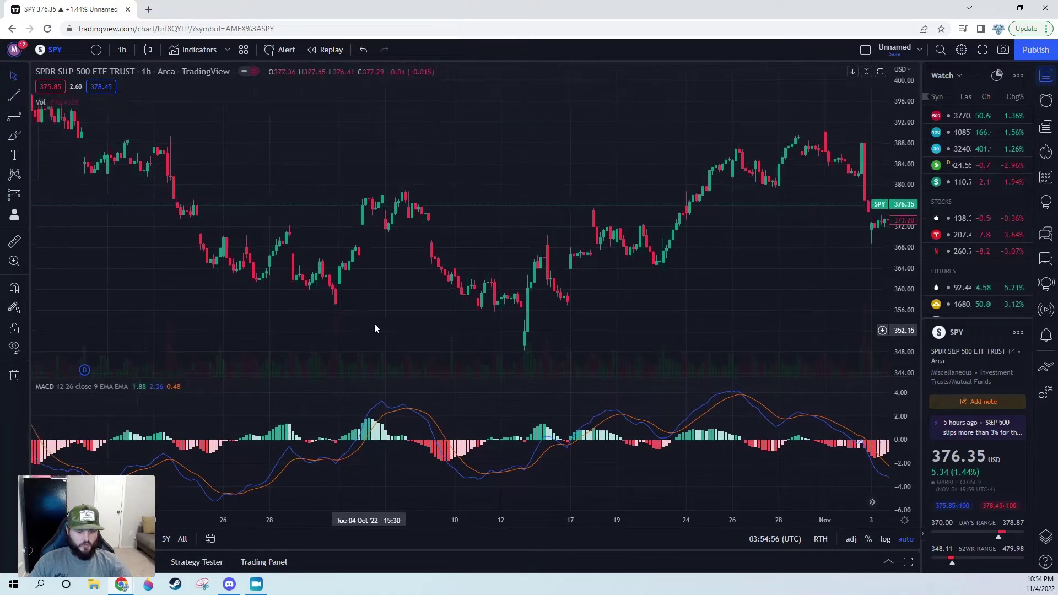
left_click_drag(375, 328, 431, 345)
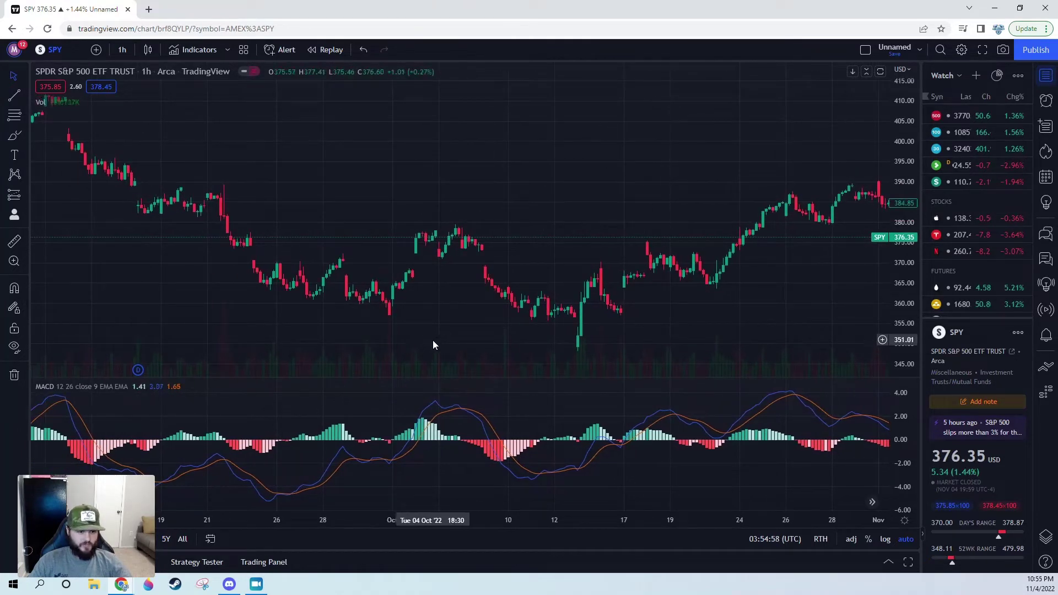
left_click_drag(342, 318, 481, 345)
left_click_drag(257, 306, 399, 331)
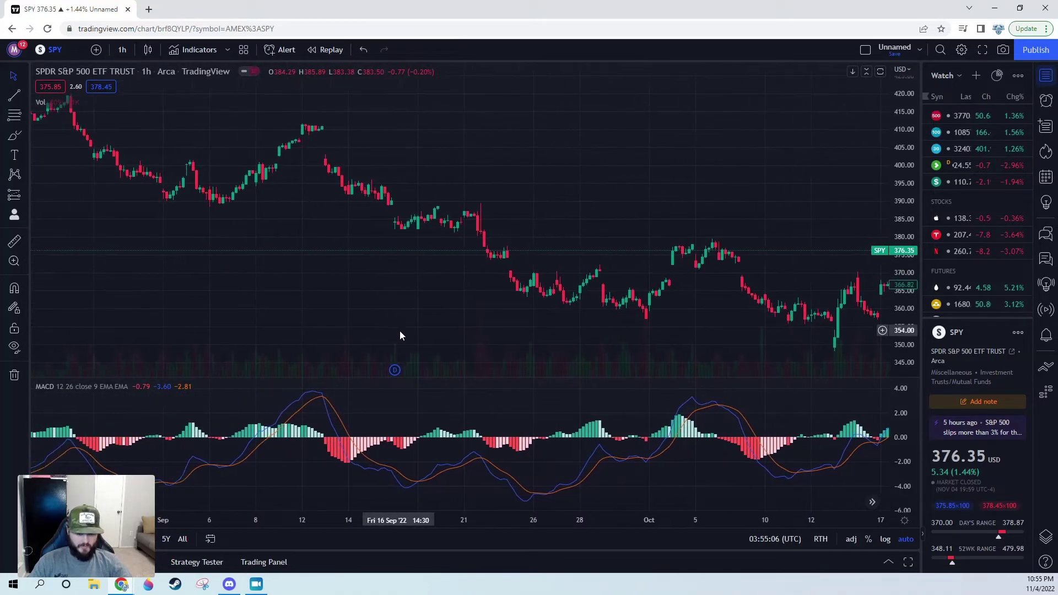
scroll(405, 295, "up", 2)
scroll(399, 302, "left", 3)
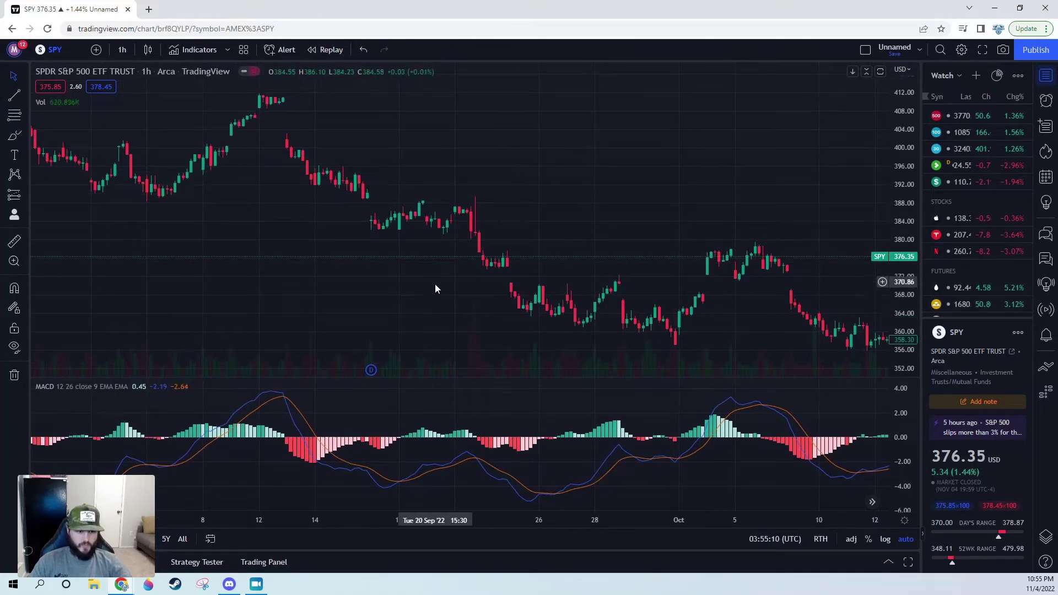
scroll(434, 283, "left", 2)
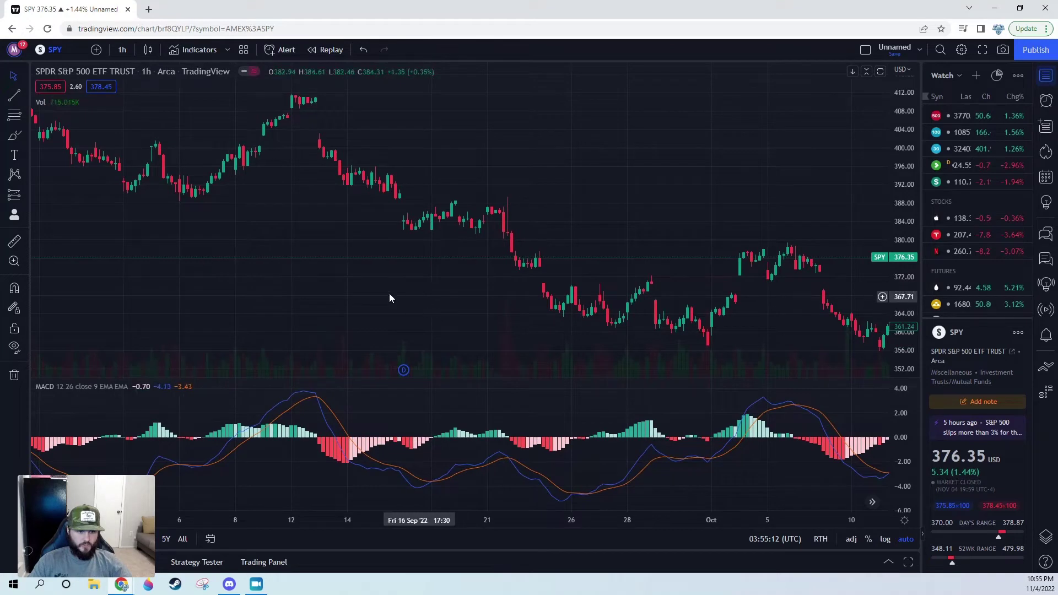
left_click(17, 100)
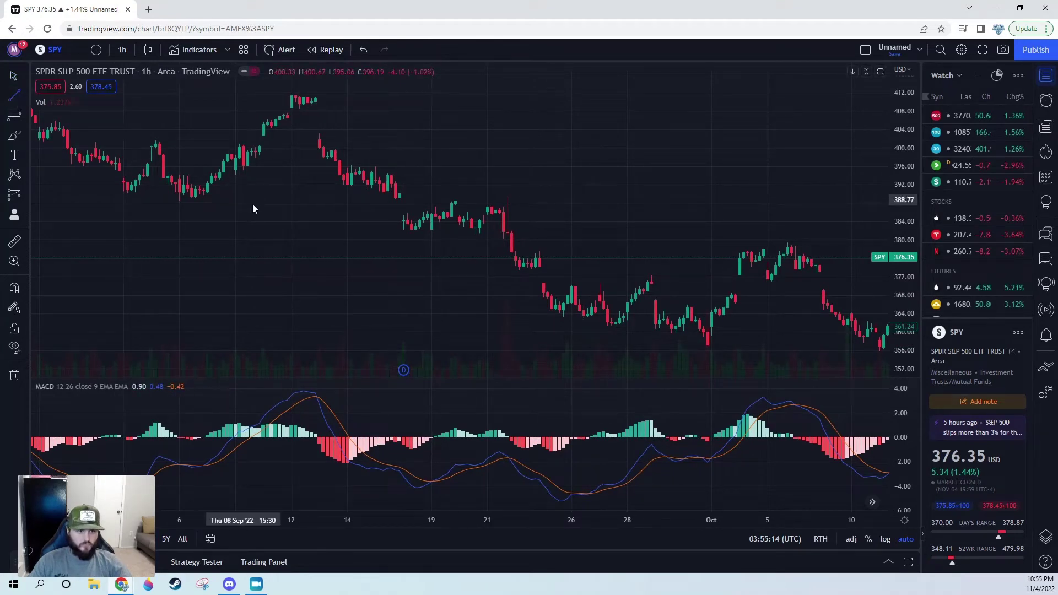
left_click_drag(416, 235, 524, 230)
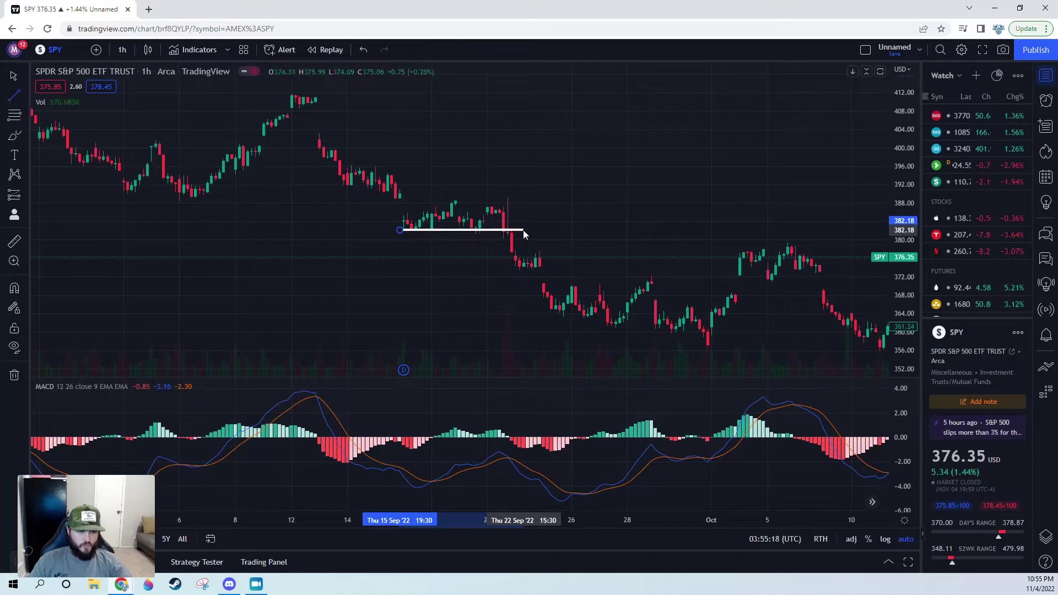
Draw a horizontal trend line at about 388.65 along the highs of the same mid-September price range.
left_click(14, 103)
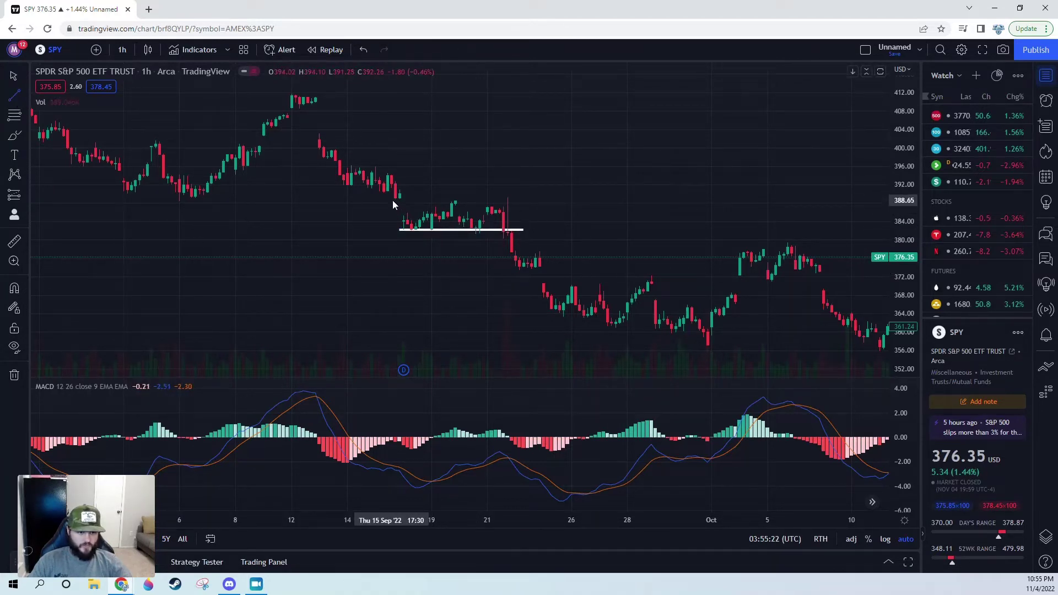
left_click_drag(423, 200, 488, 199)
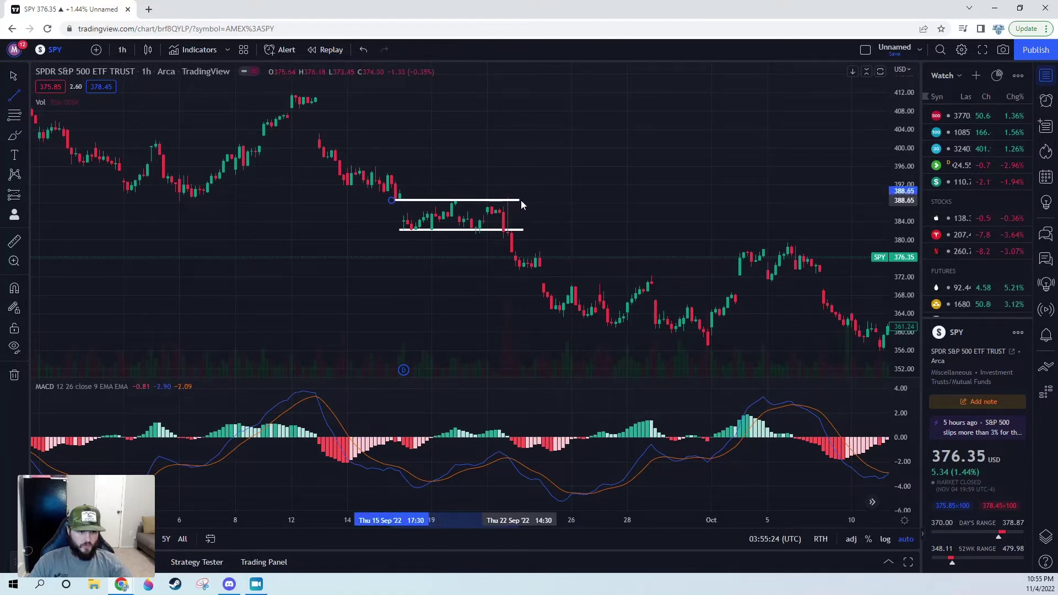
left_click(522, 200)
left_click(607, 243)
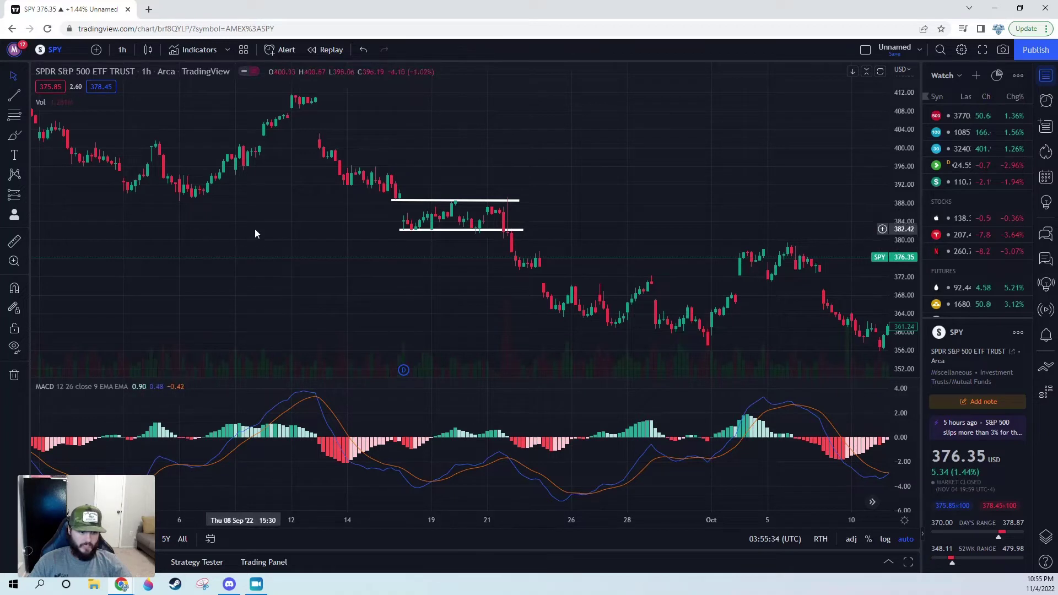
Draw a rising trend line under the MACD lines from about -4.31 on 16 September to about -1.06 on 22 September.
left_click(14, 103)
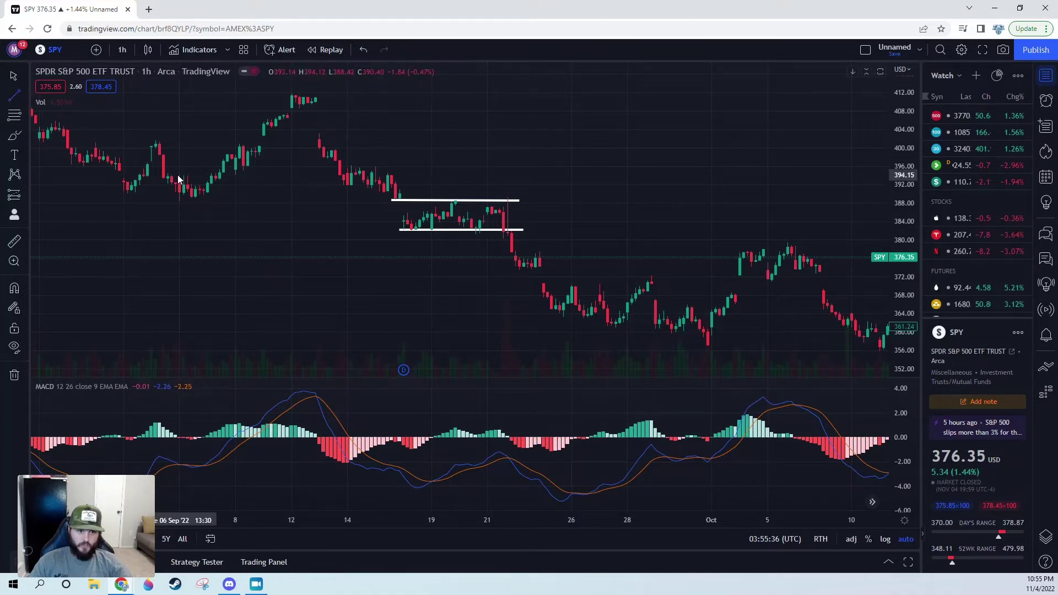
left_click(415, 490)
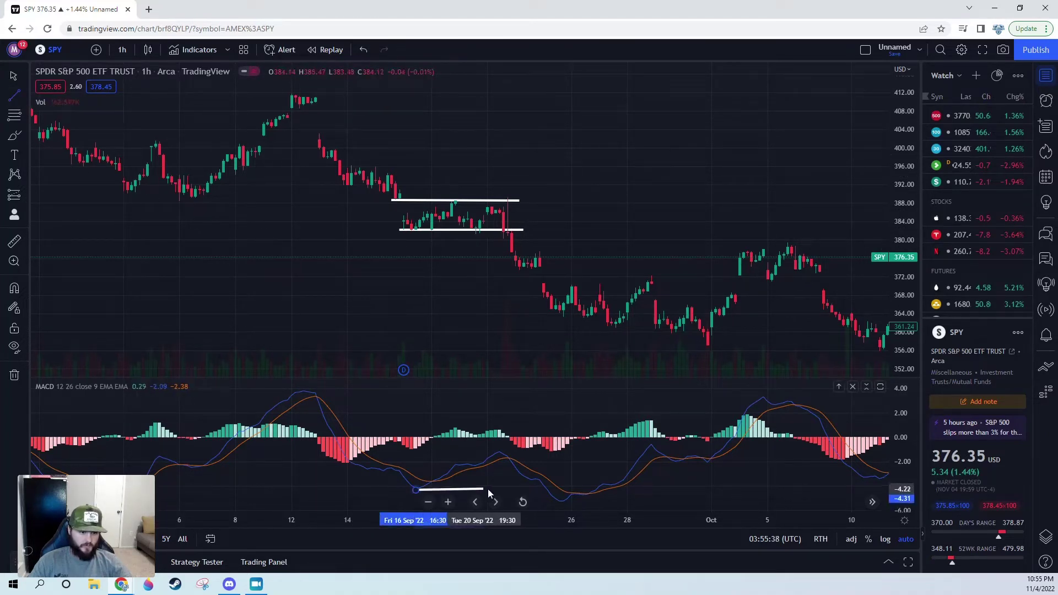
left_click(531, 451)
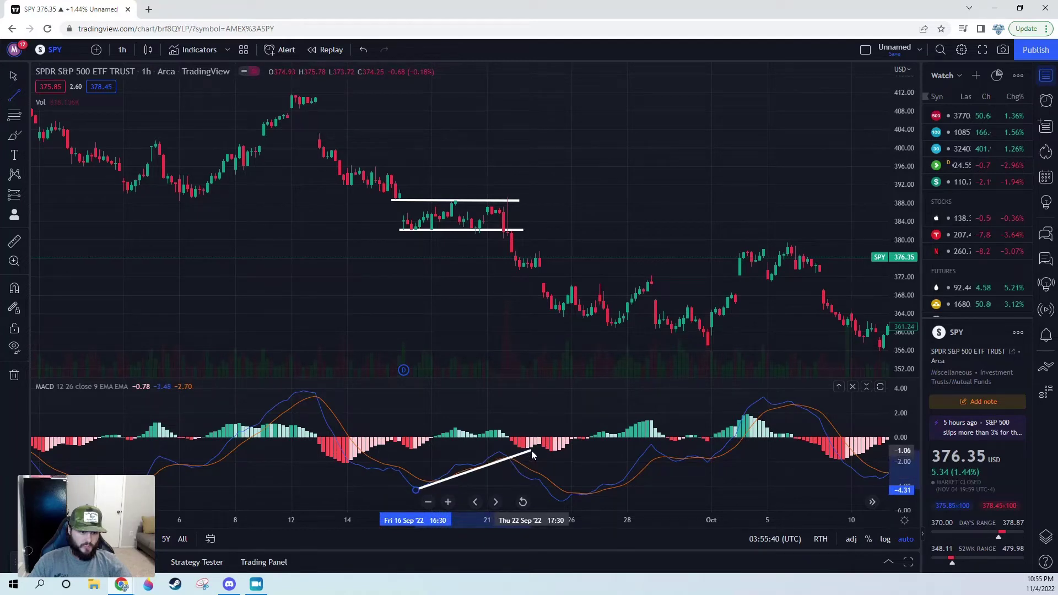
Draw a second rising line above the MACD lines from about -3.41 on 15 September, and shift the lower line down to start at about -5.12.
left_click(401, 496)
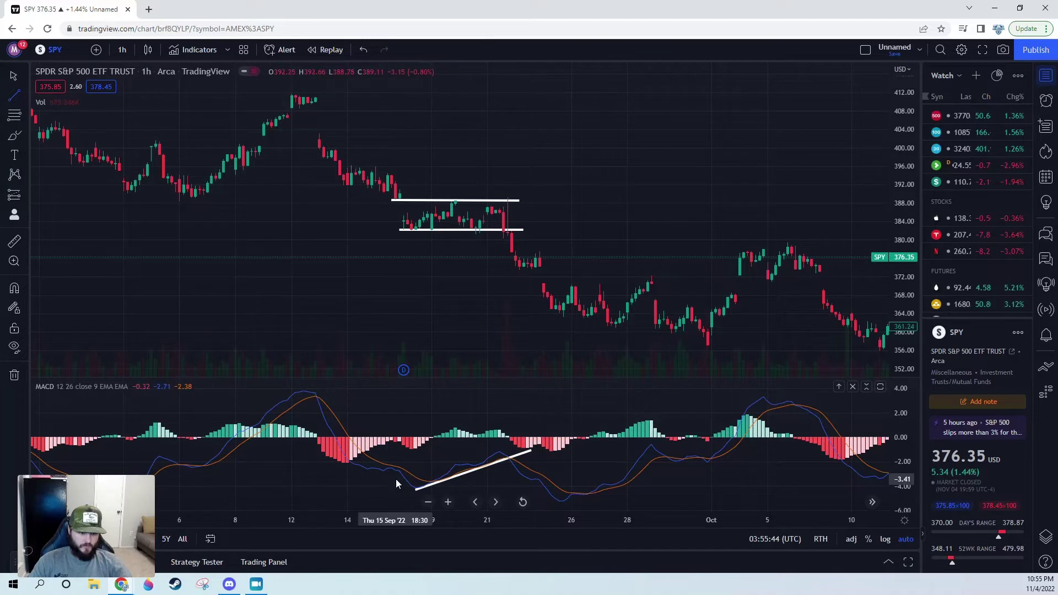
left_click(399, 479)
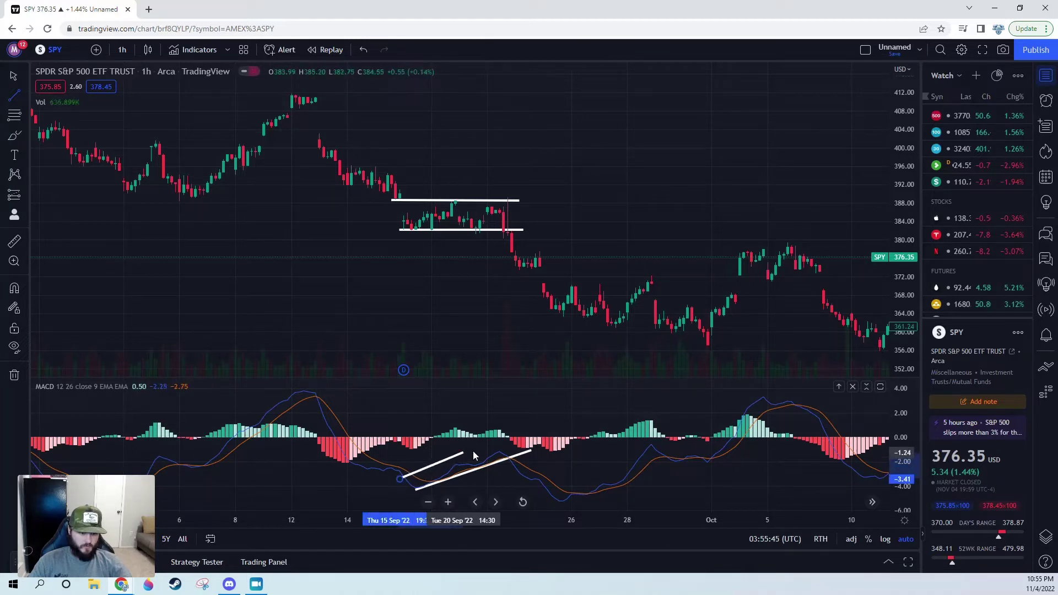
left_click(513, 439)
left_click_drag(484, 468, 473, 476)
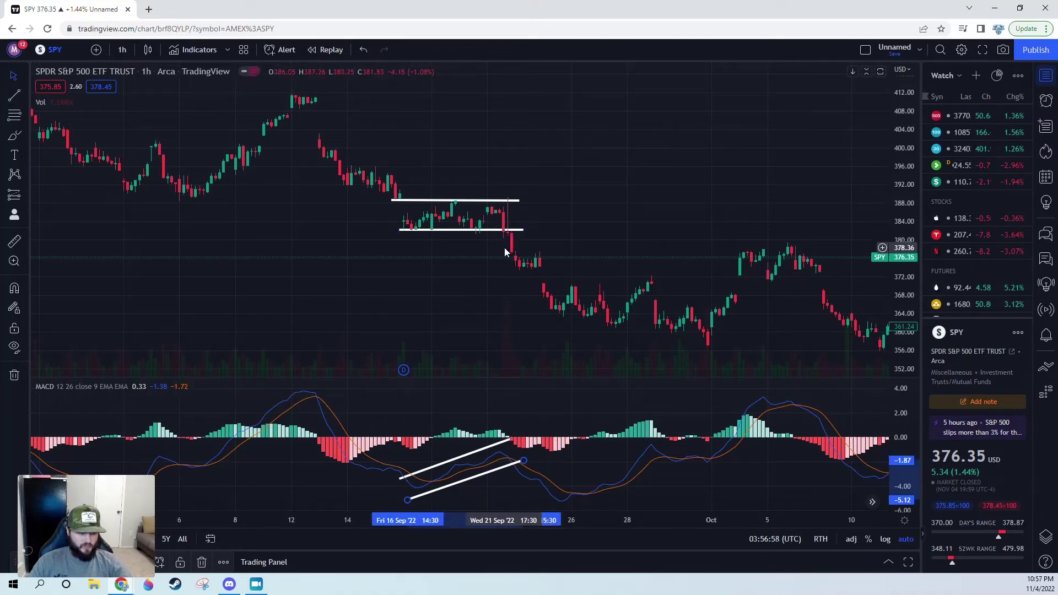
Draw a falling trend line along the price drop from about 381.47 on 21 September to about 356.70 on 27 September.
key("alt+t")
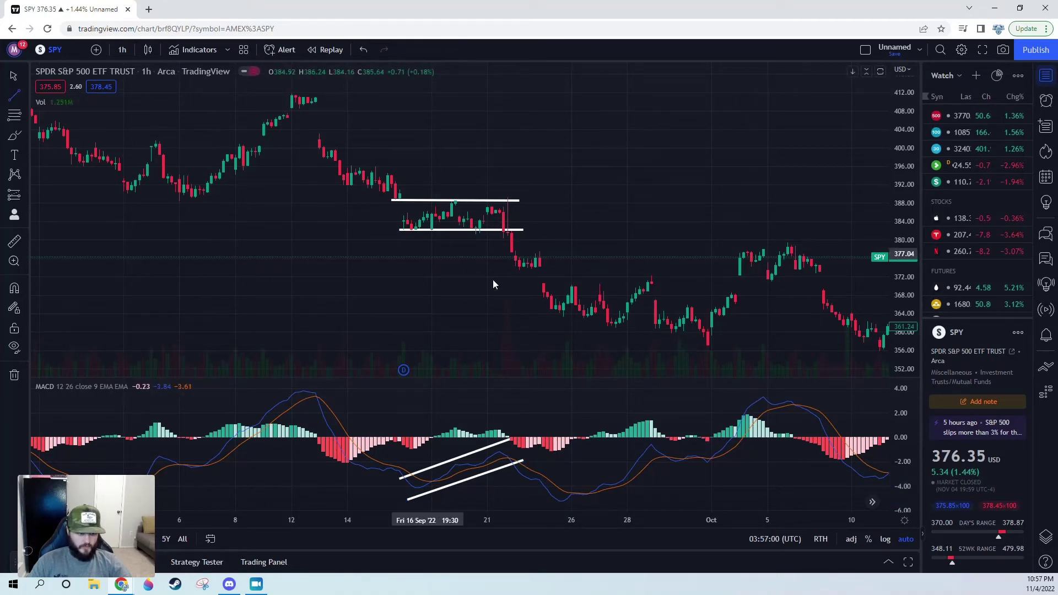
left_click(488, 233)
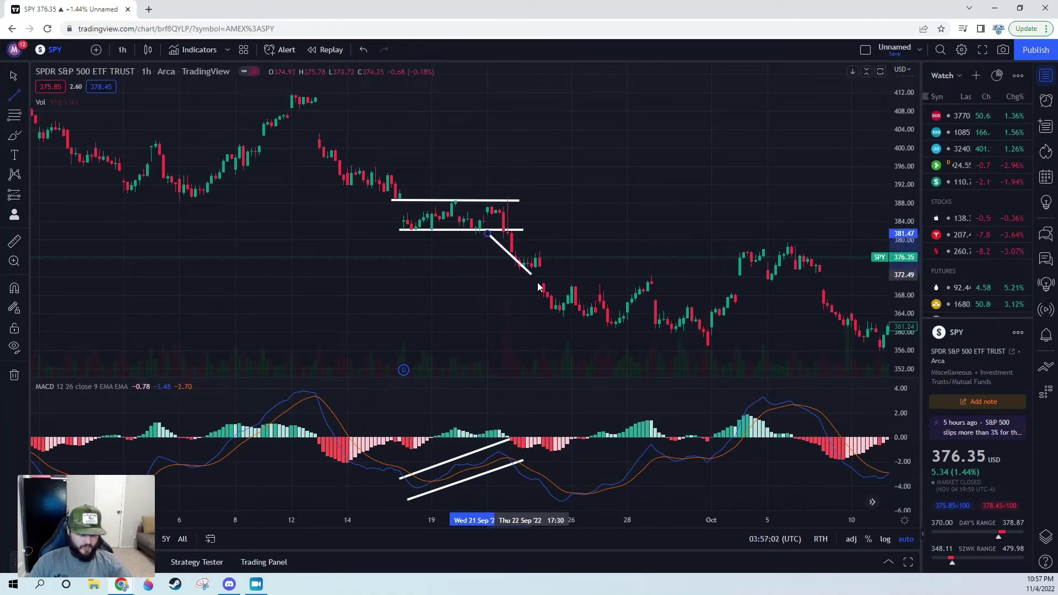
left_click(606, 347)
left_click(517, 333)
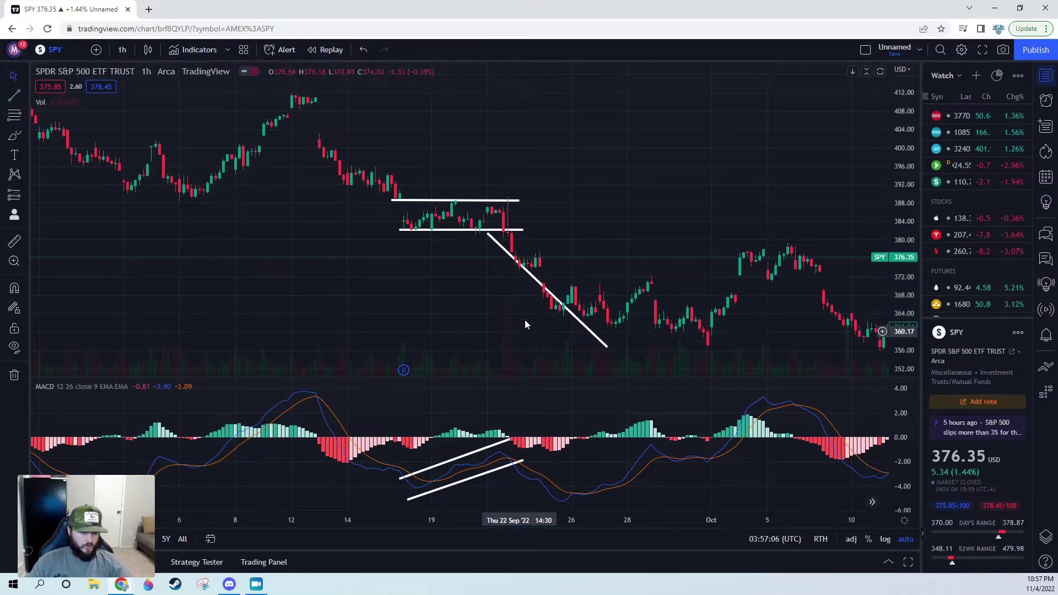
left_click(561, 306)
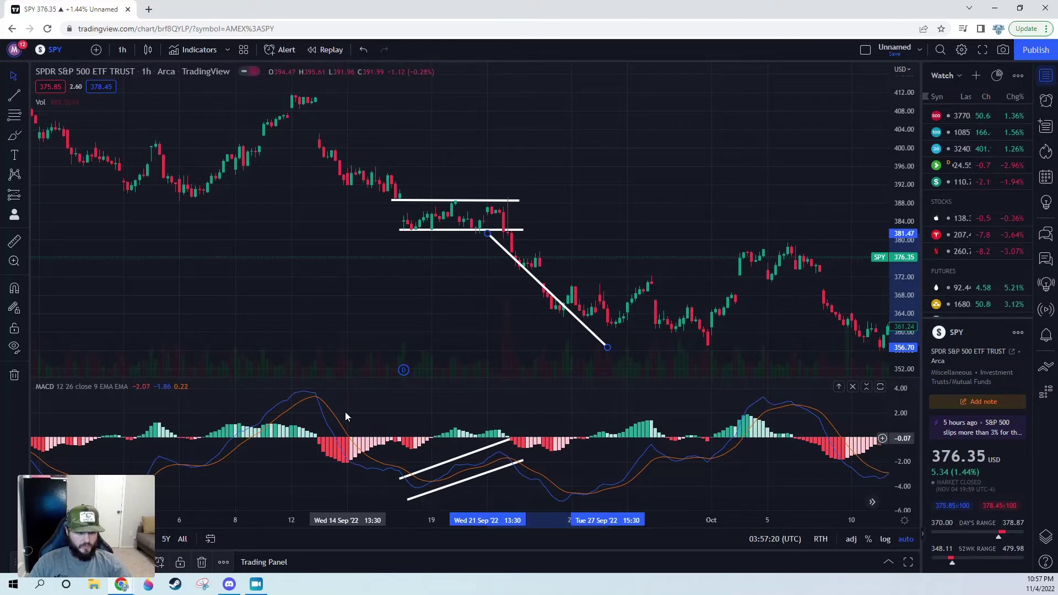
Draw a horizontal trend line at about 407.98 beneath the price range from 28 July to 10 August 2022.
scroll(548, 356, "down", 2)
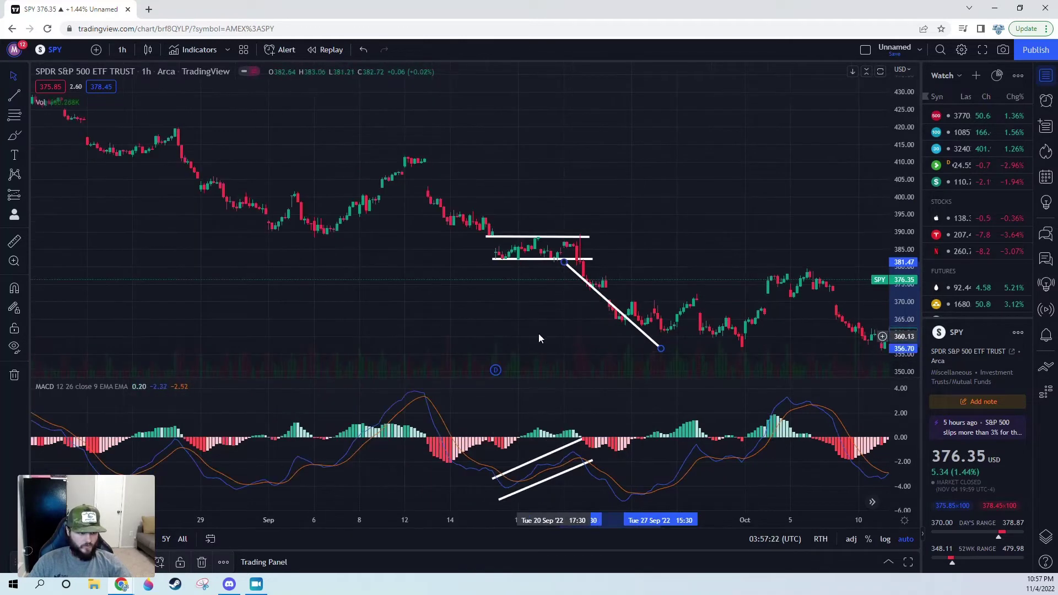
left_click_drag(258, 294, 685, 303)
left_click_drag(187, 306, 404, 336)
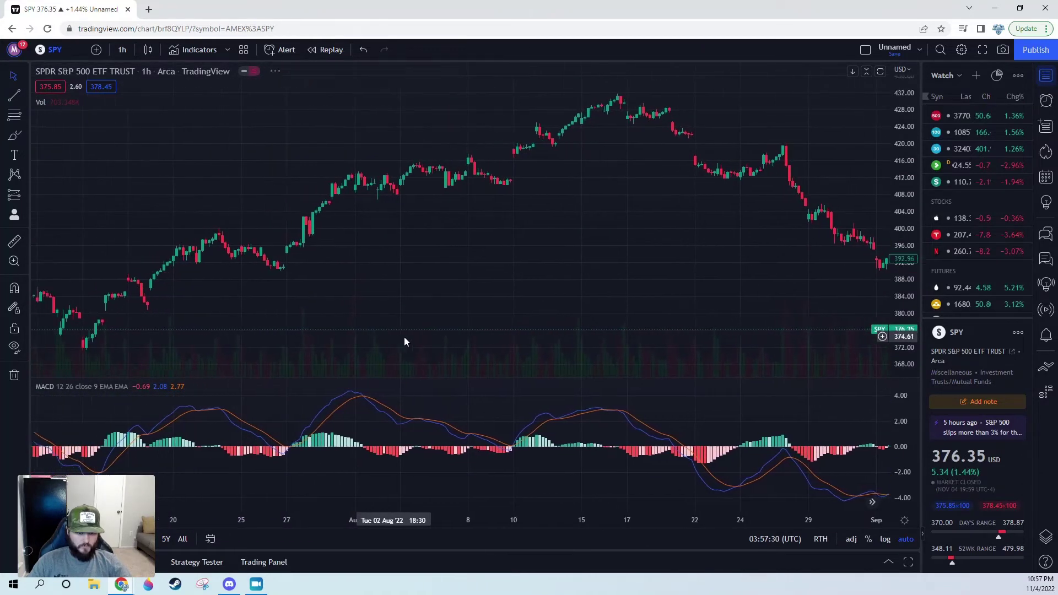
scroll(410, 259, "up", 2)
scroll(309, 289, "up", 1)
left_click_drag(298, 289, 429, 308)
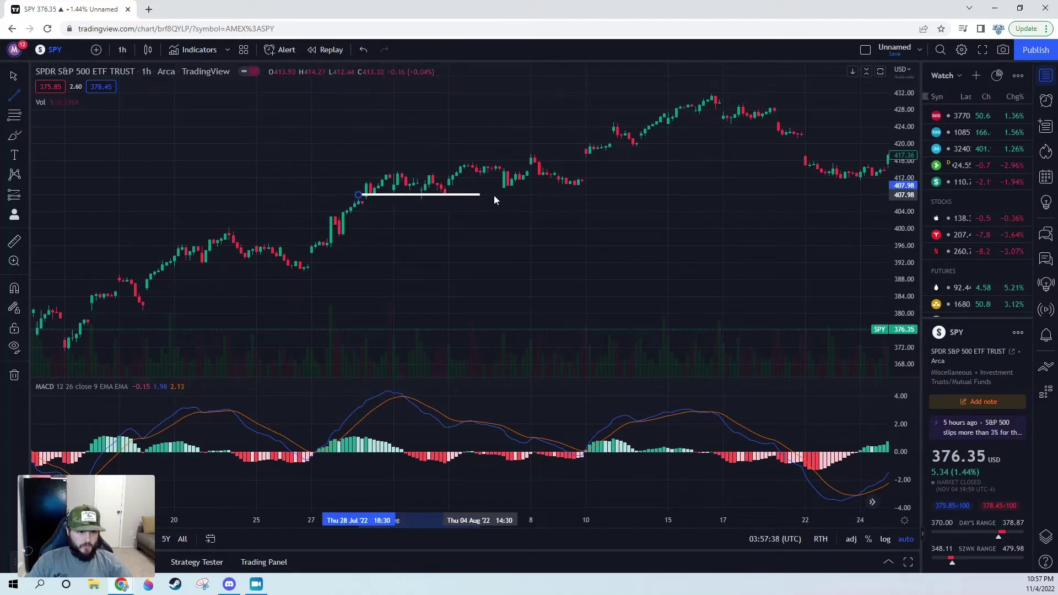
left_click(591, 194)
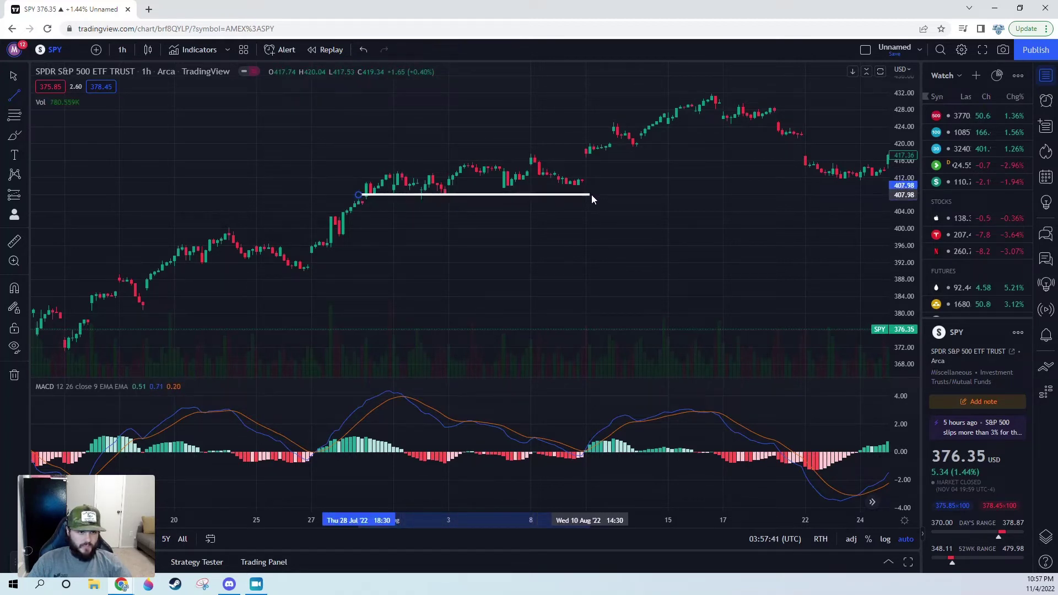
Draw a nearly horizontal trend line above the price range, from about 415.51 on 28 July to 10 August 2022.
left_click(17, 99)
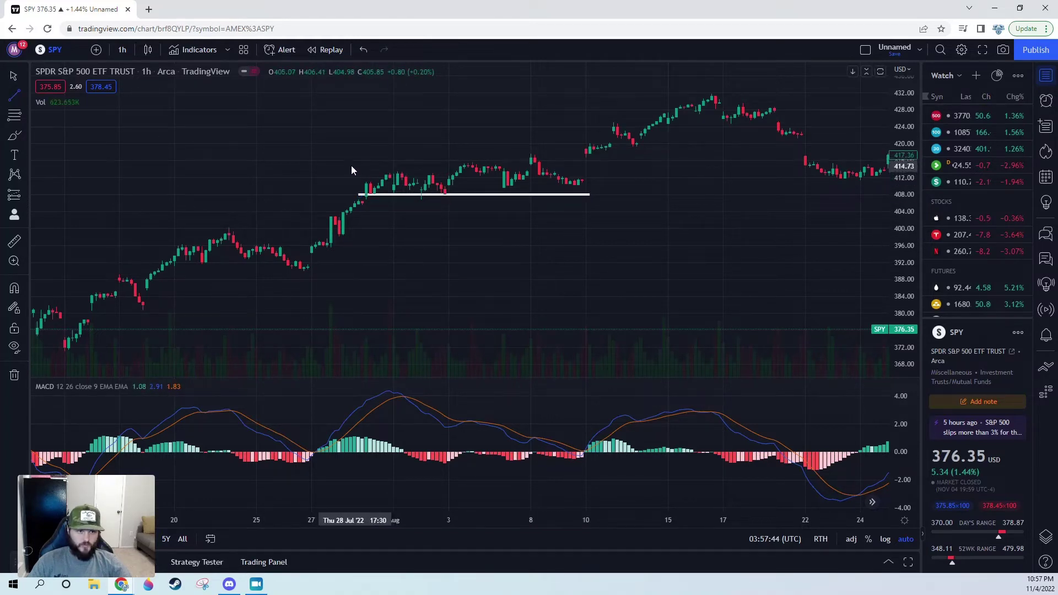
left_click(343, 163)
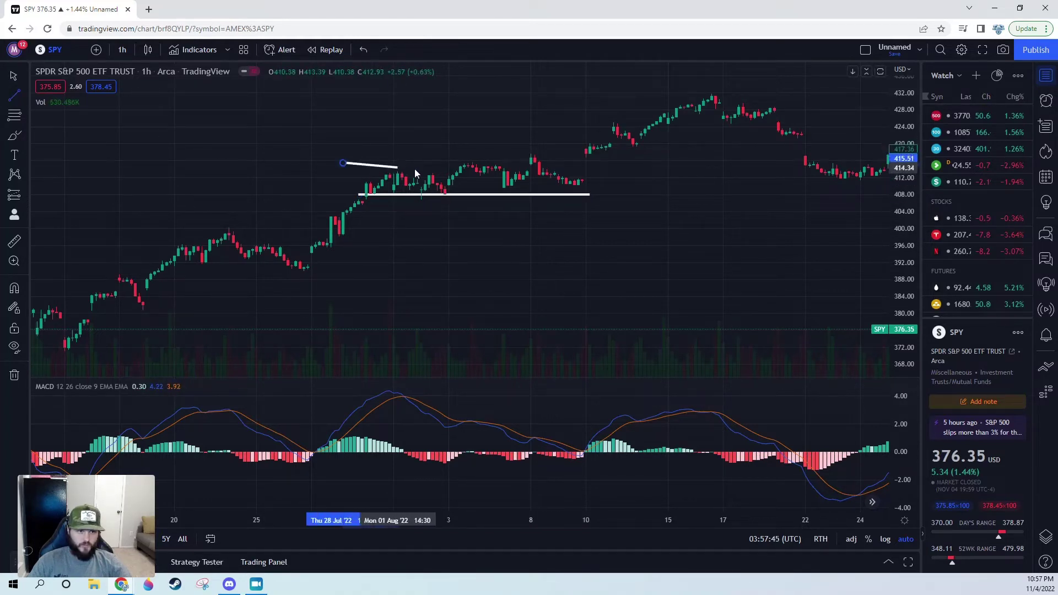
left_click(590, 164)
left_click(601, 173)
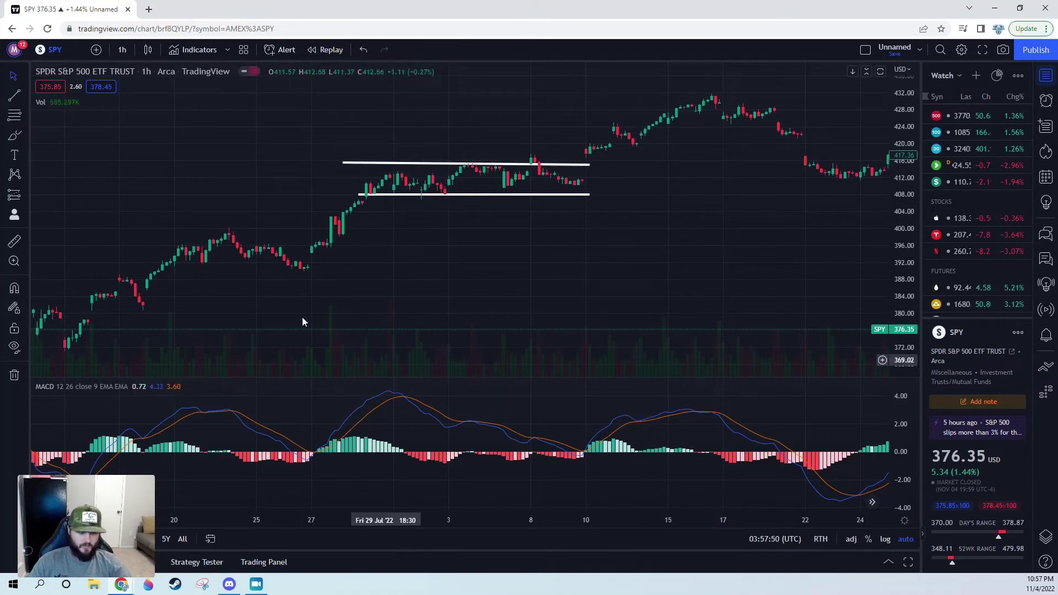
Draw a falling trend line above the MACD lines from about 4.89 on 29 July to about -0.05 on 11 August.
left_click(18, 100)
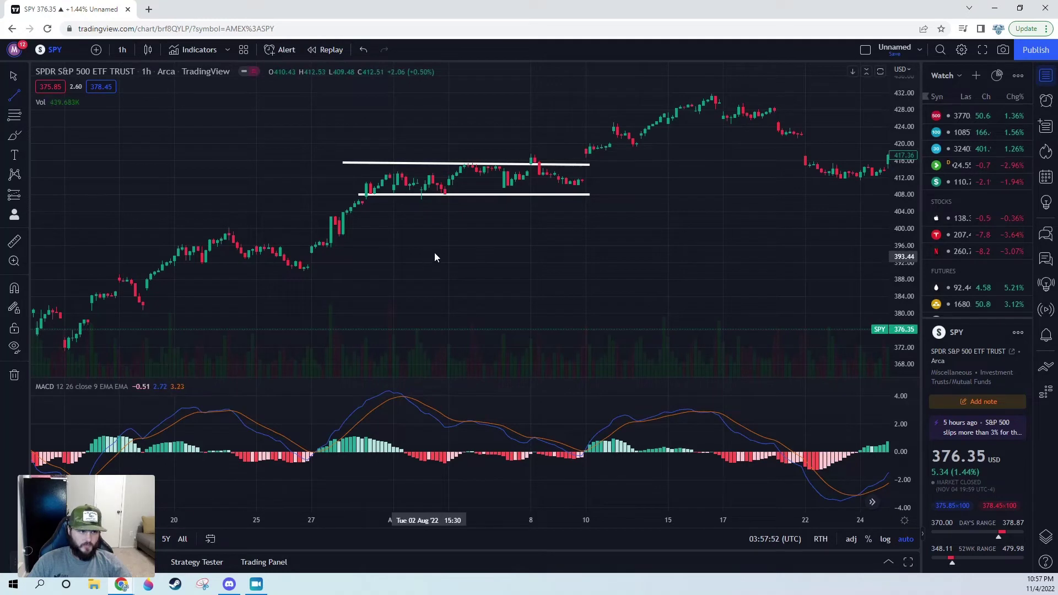
left_click(390, 385)
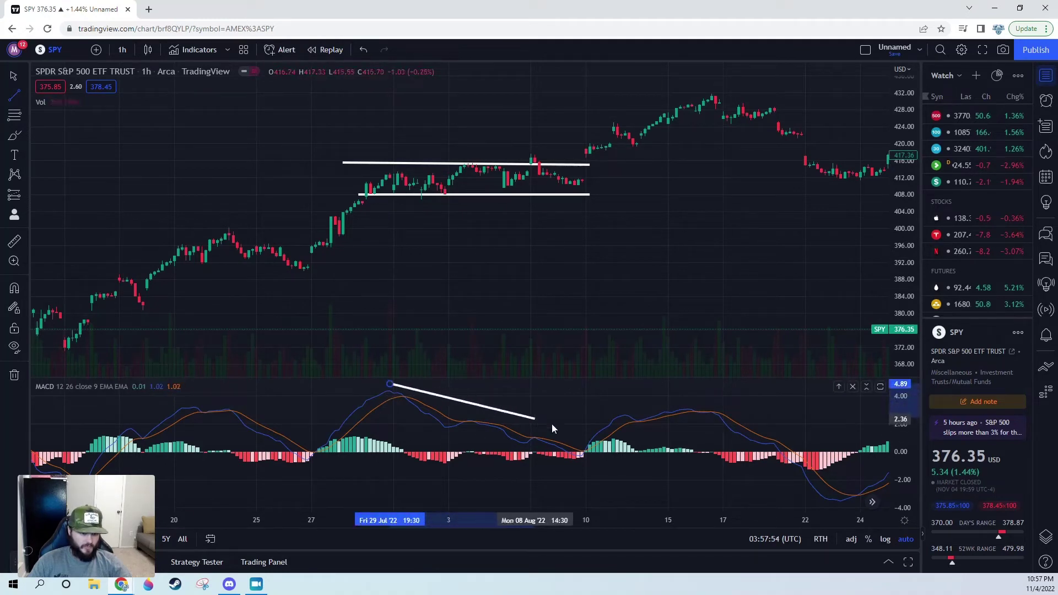
left_click(620, 452)
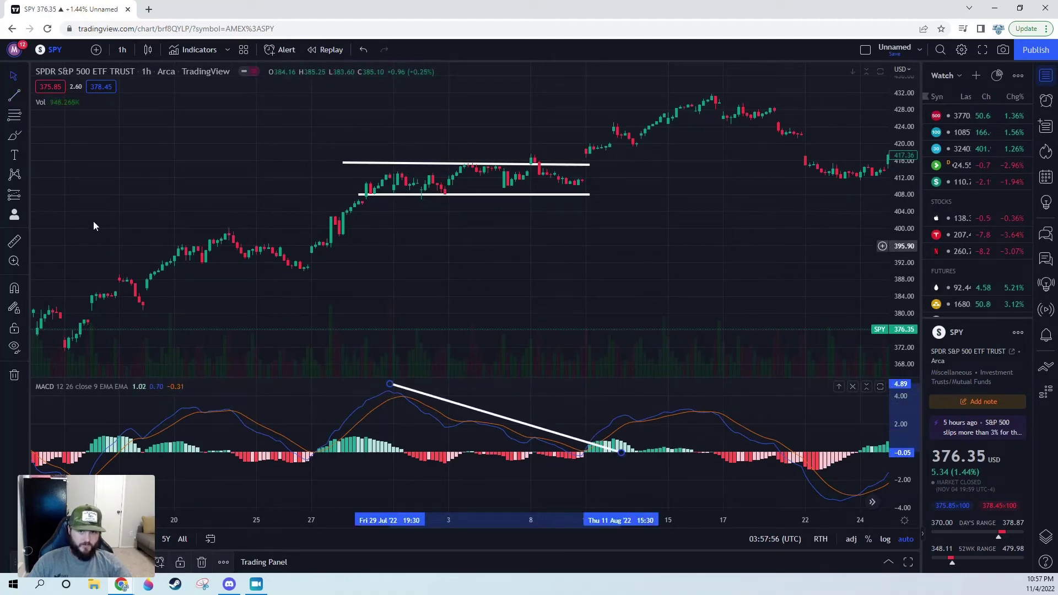
Draw a second falling line below the MACD lines from about 3.39 on 28 July to about -1.62 on 10 August.
left_click(16, 99)
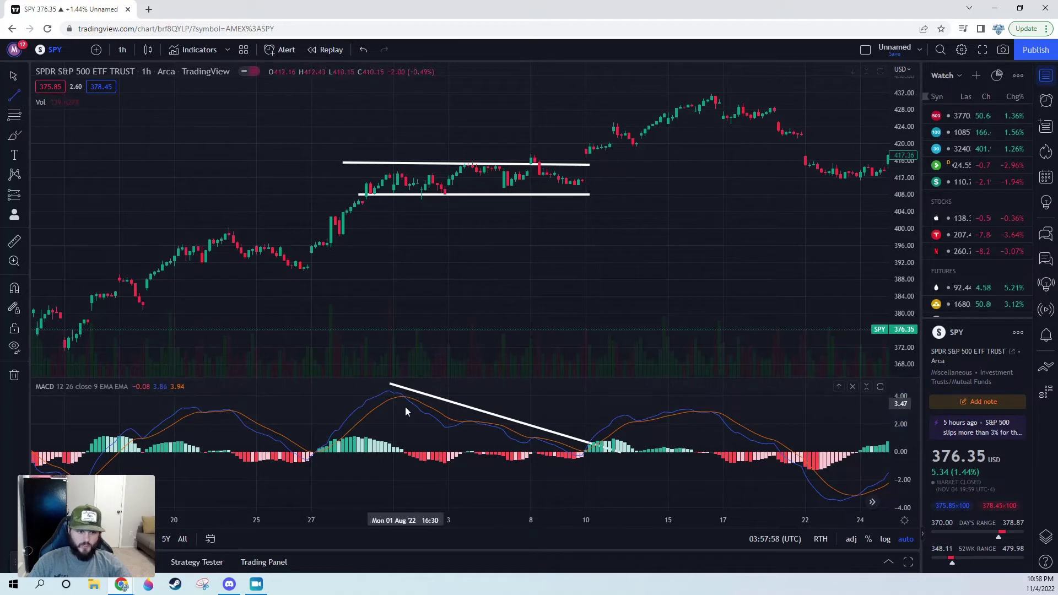
left_click(359, 405)
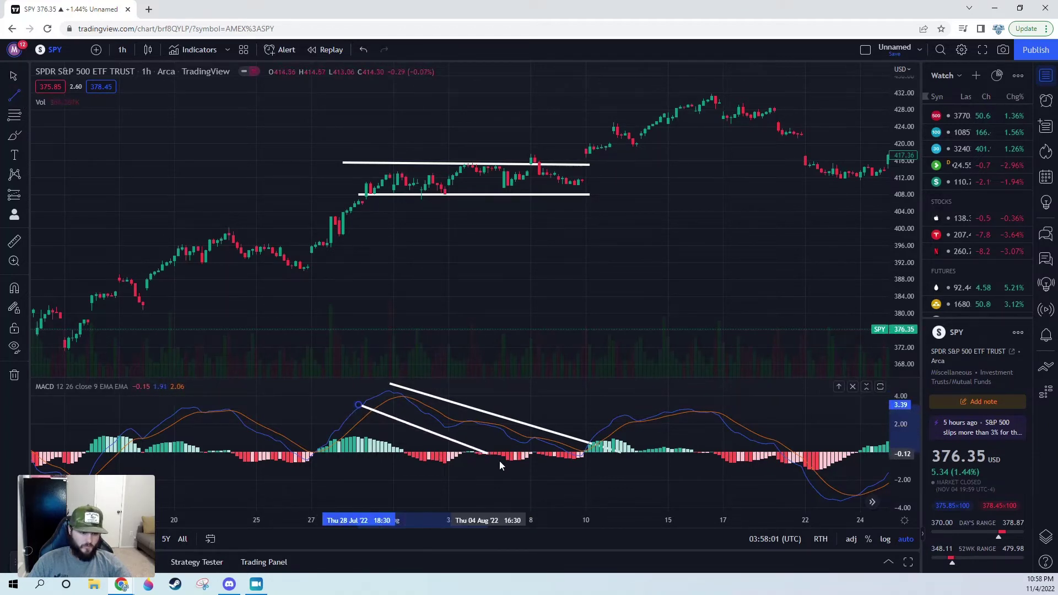
left_click(594, 473)
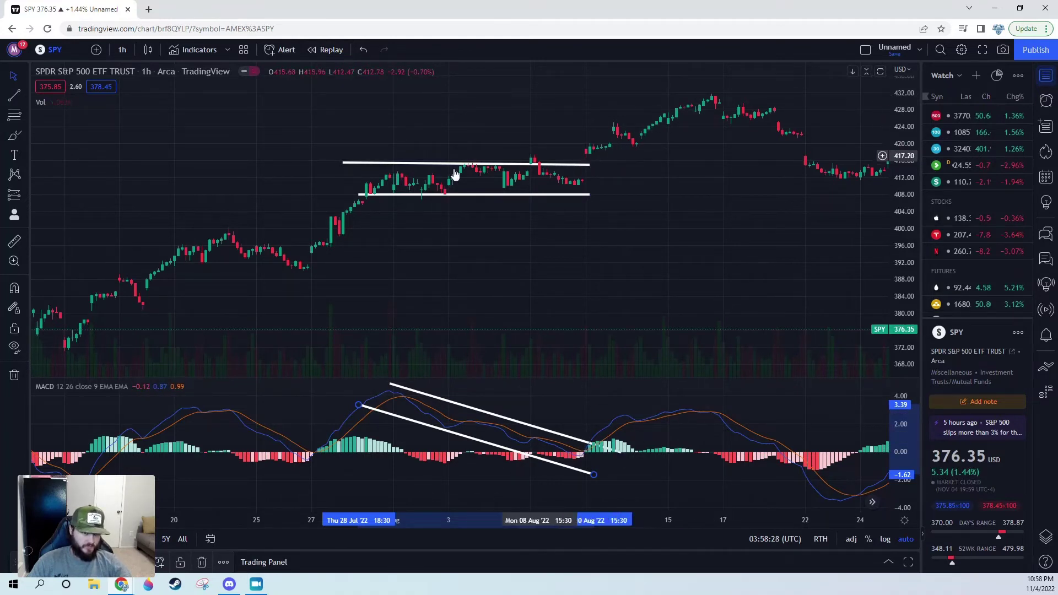
Draw a rising trend line along the price breakout from about 417.85 on 9 August to about 432.65 on 15 August.
left_click(11, 96)
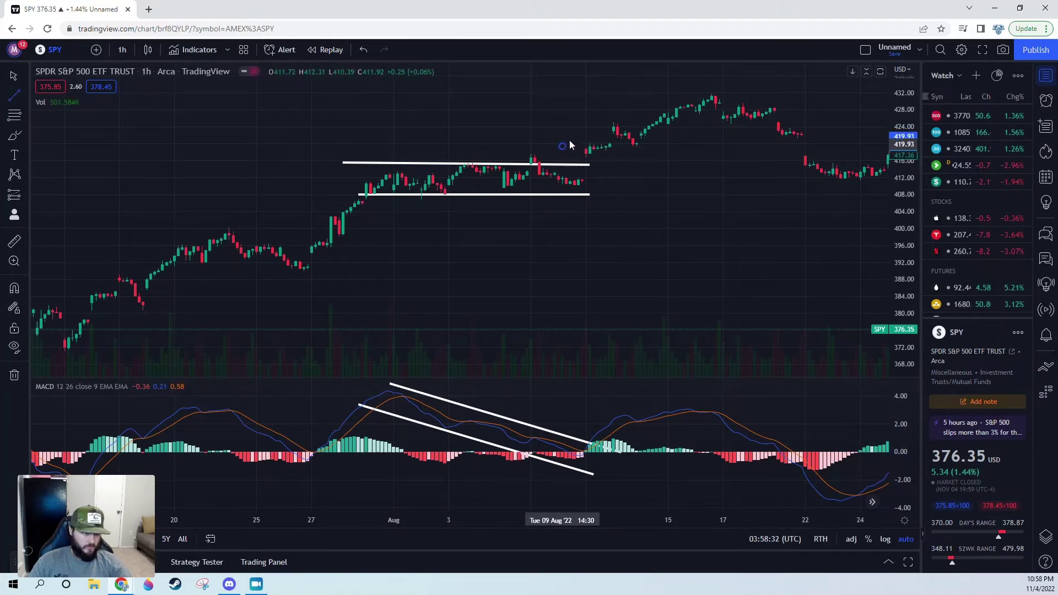
left_click(680, 90)
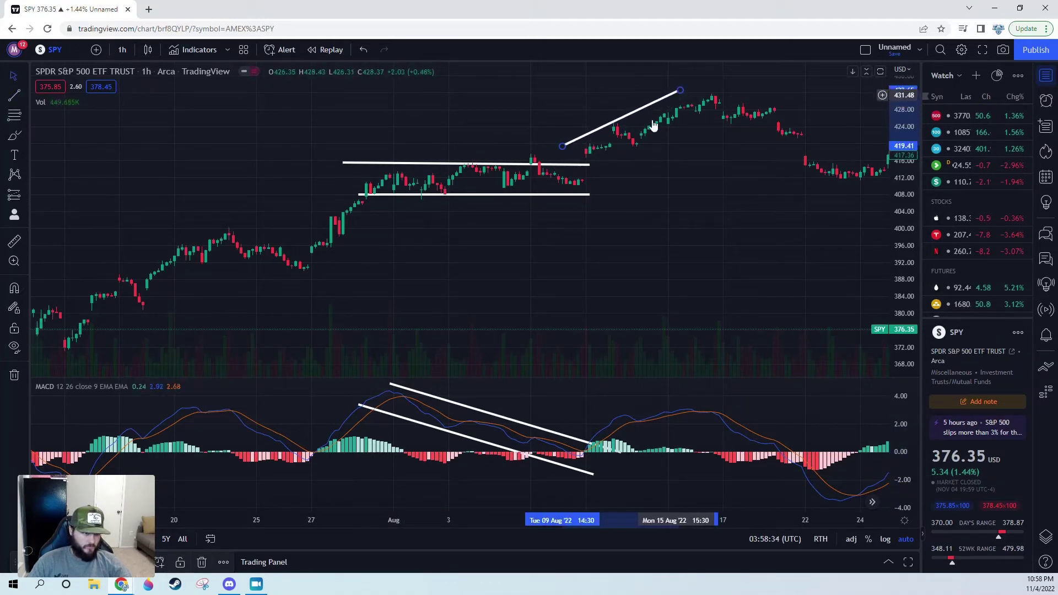
left_click_drag(562, 147, 558, 156)
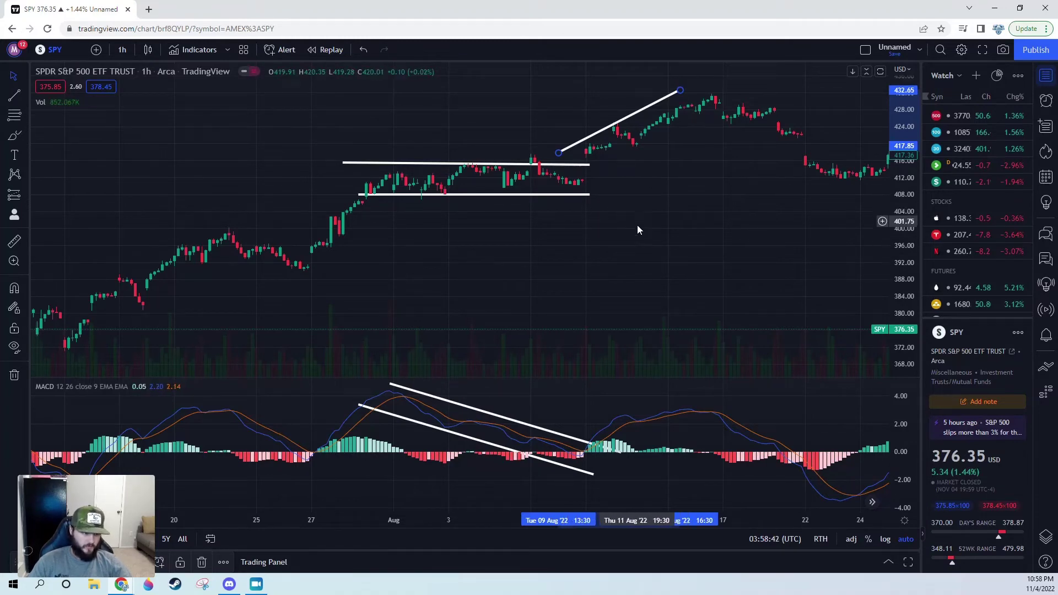
Examine the price and MACD swings before and after the marked July–August divergence, from early July to early October 2022.
left_click_drag(709, 211, 558, 249)
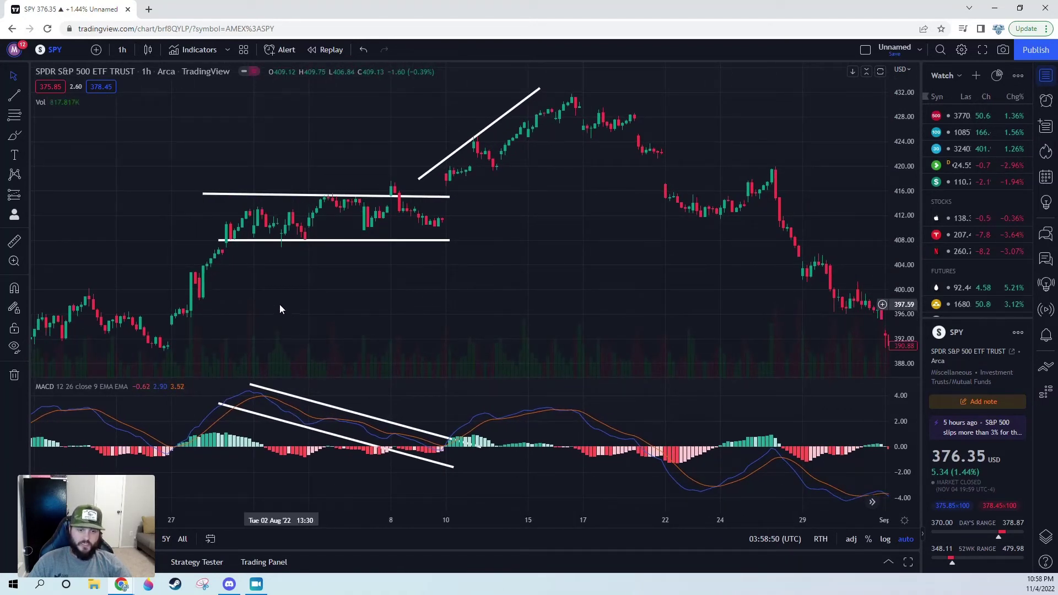
left_click_drag(279, 308, 465, 311)
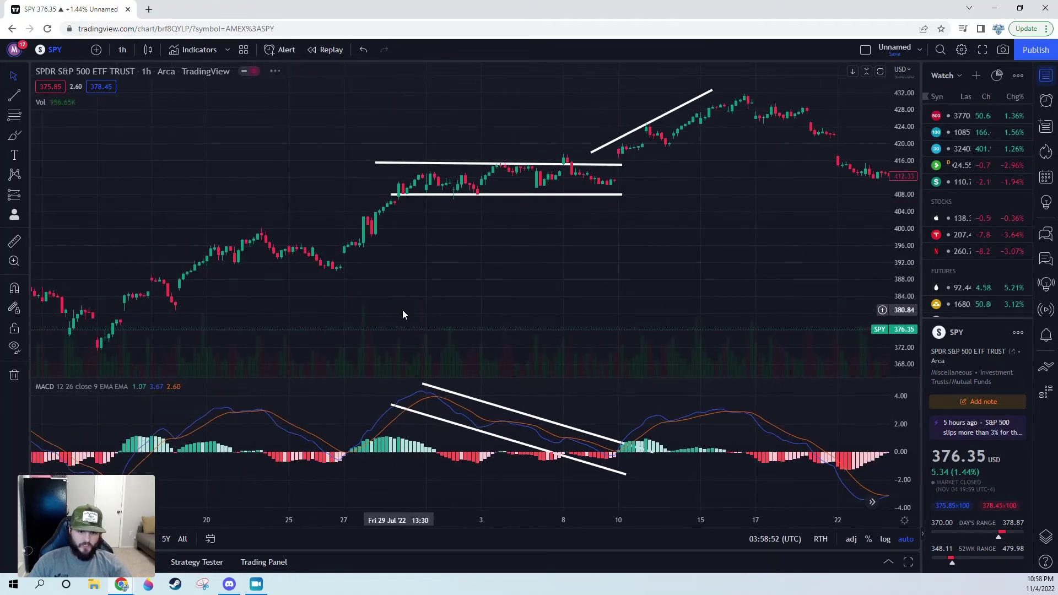
mouse_move(102, 176)
left_mouse_down()
mouse_move(217, 183)
mouse_move(214, 213)
left_mouse_up()
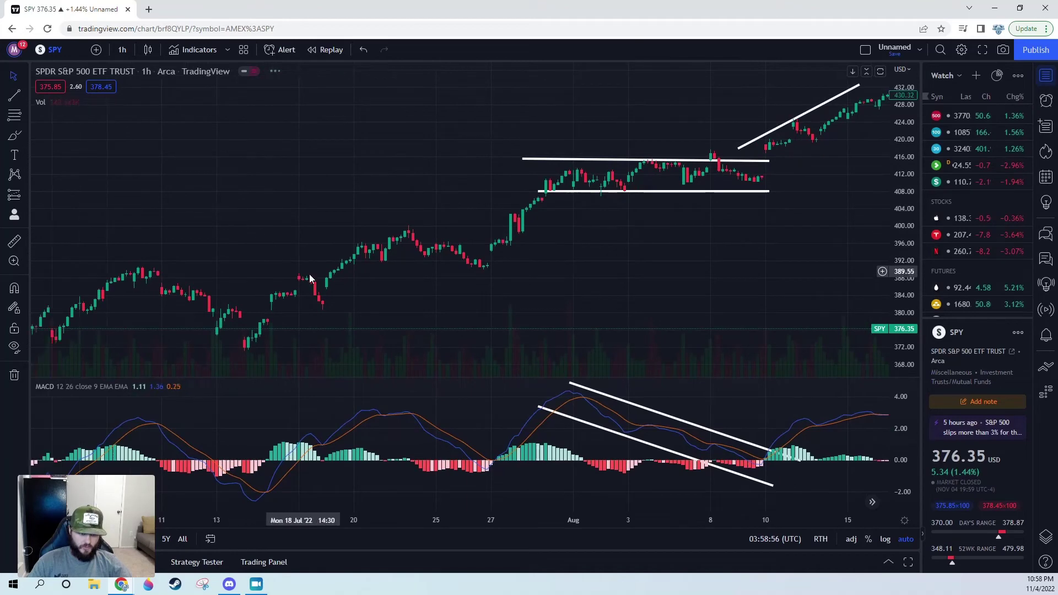
mouse_move(369, 290)
left_mouse_down()
mouse_move(401, 283)
mouse_move(451, 295)
left_mouse_up()
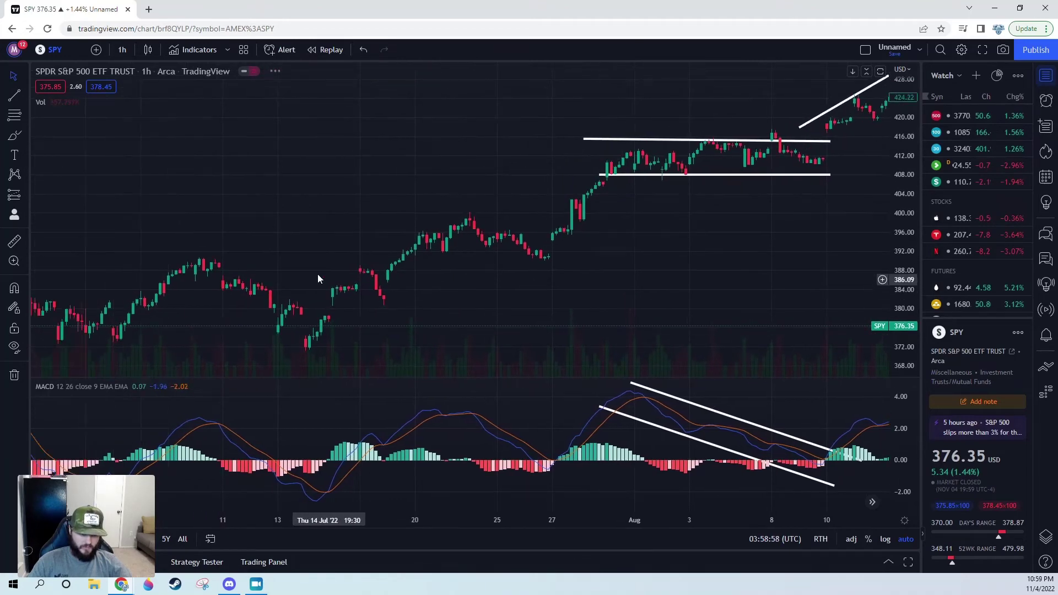
left_click_drag(259, 273, 334, 261)
left_click_drag(278, 300, 444, 310)
scroll(438, 327, "right", 10)
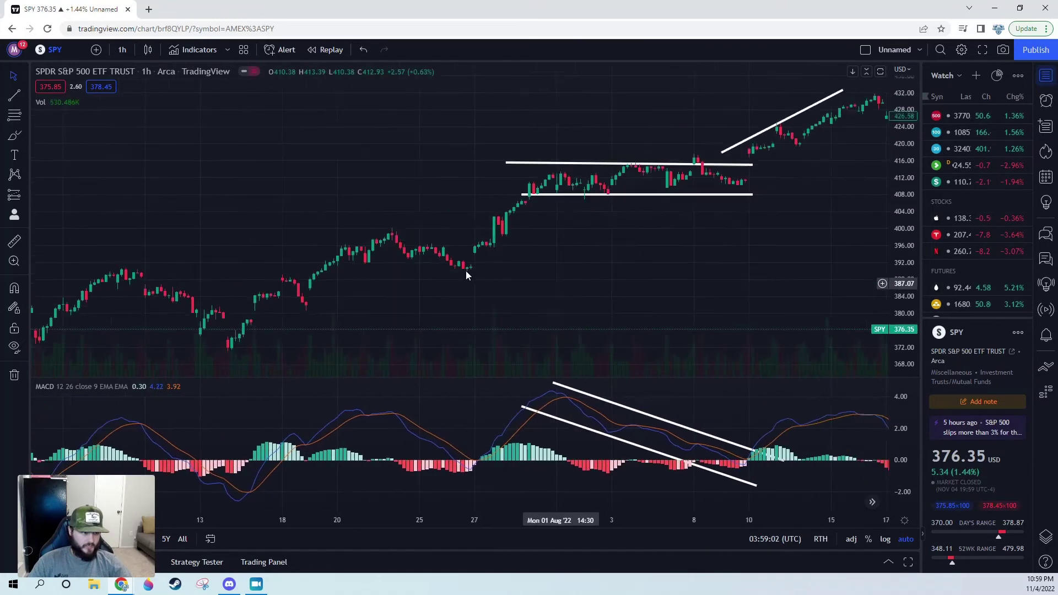
scroll(591, 283, "right", 3)
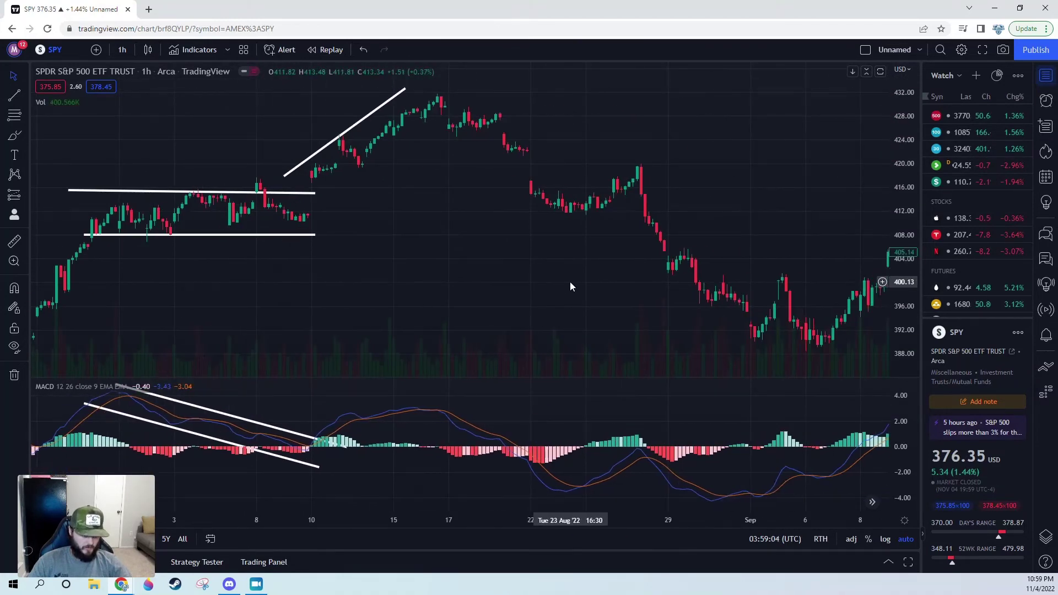
scroll(569, 282, "down", 5)
scroll(572, 302, "right", 1)
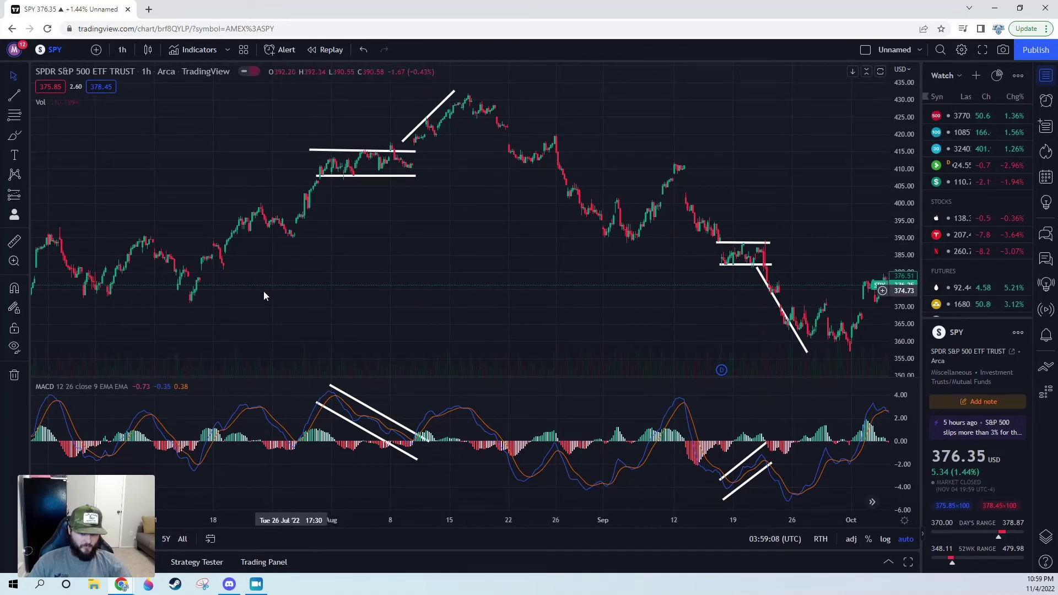
Review the earlier hourly price and MACD history back to February 2022, and compare the marked August and September divergences.
scroll(244, 299, "left", 10)
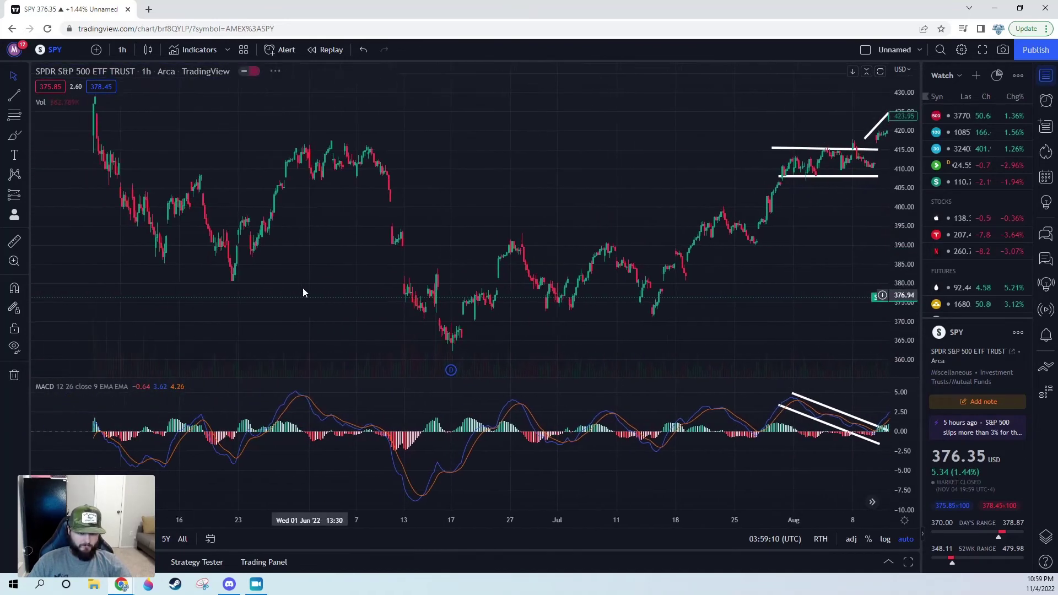
scroll(241, 288, "left", 6)
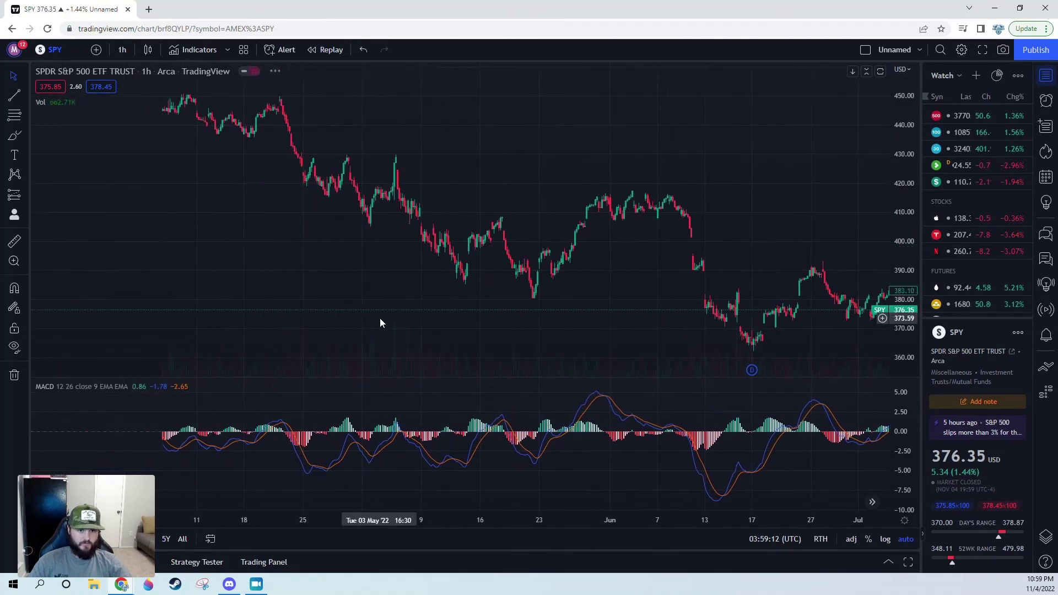
scroll(352, 296, "left", 5)
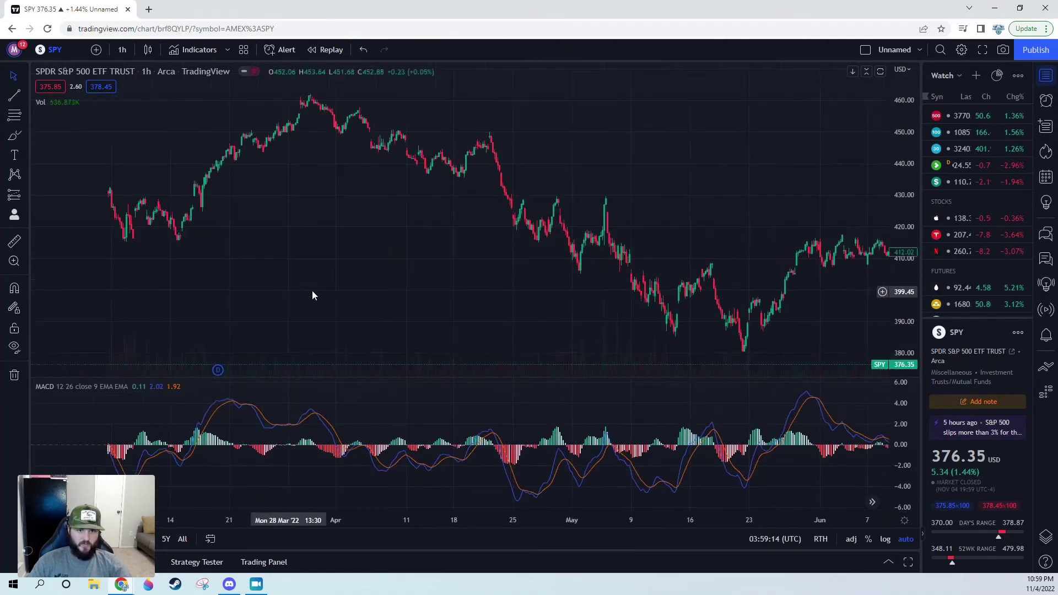
scroll(177, 283, "left", 1)
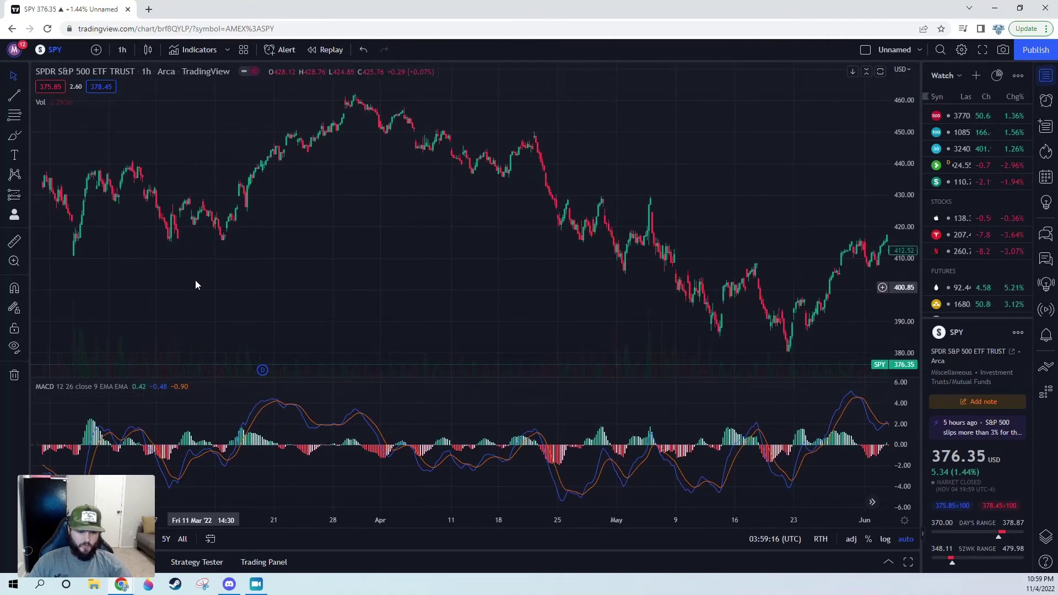
left_click_drag(195, 284, 276, 291)
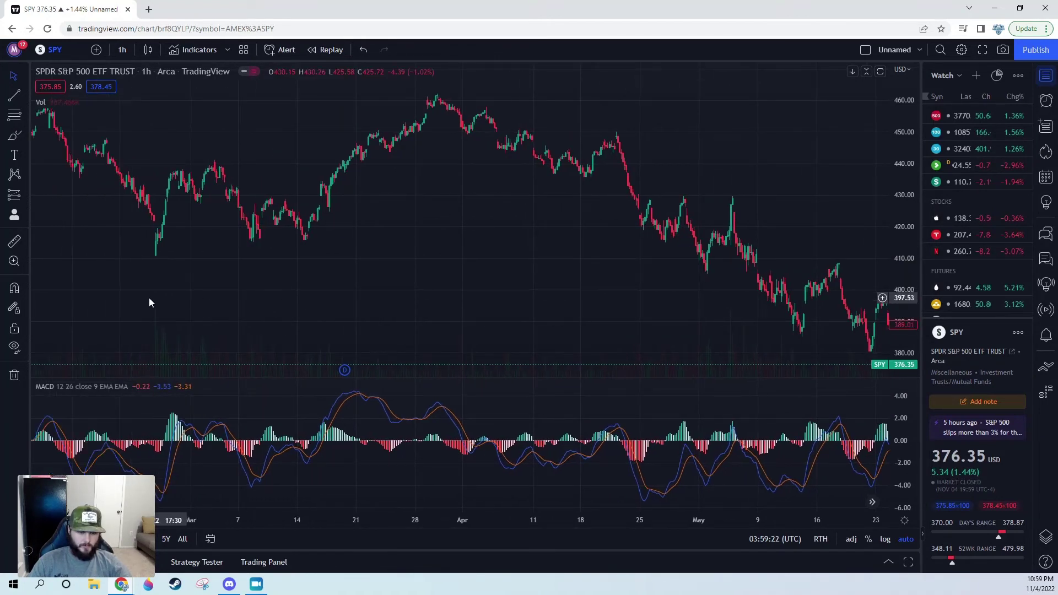
scroll(585, 301, "right", 20)
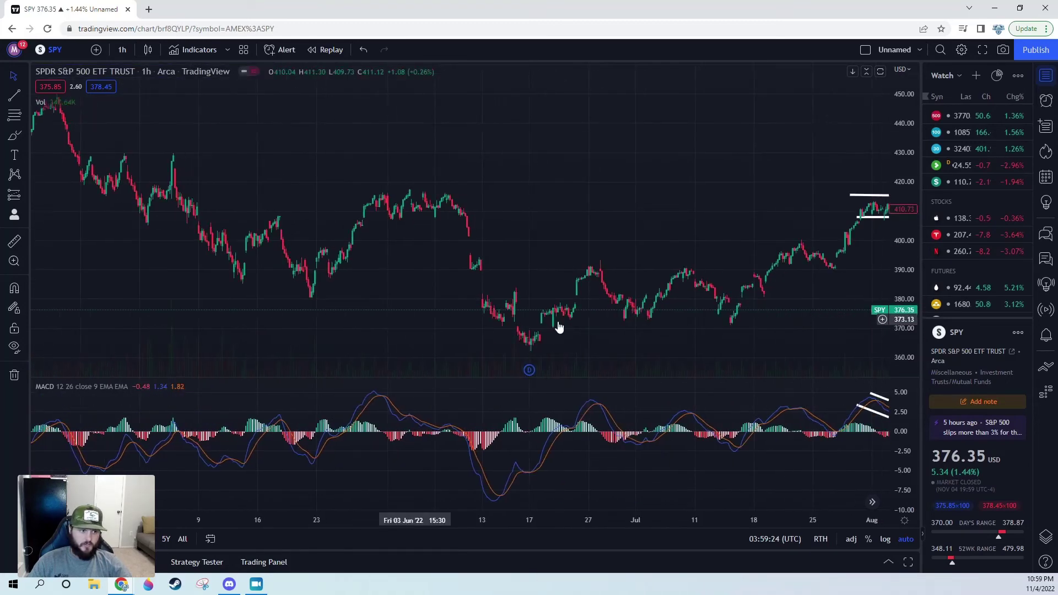
scroll(558, 327, "right", 20)
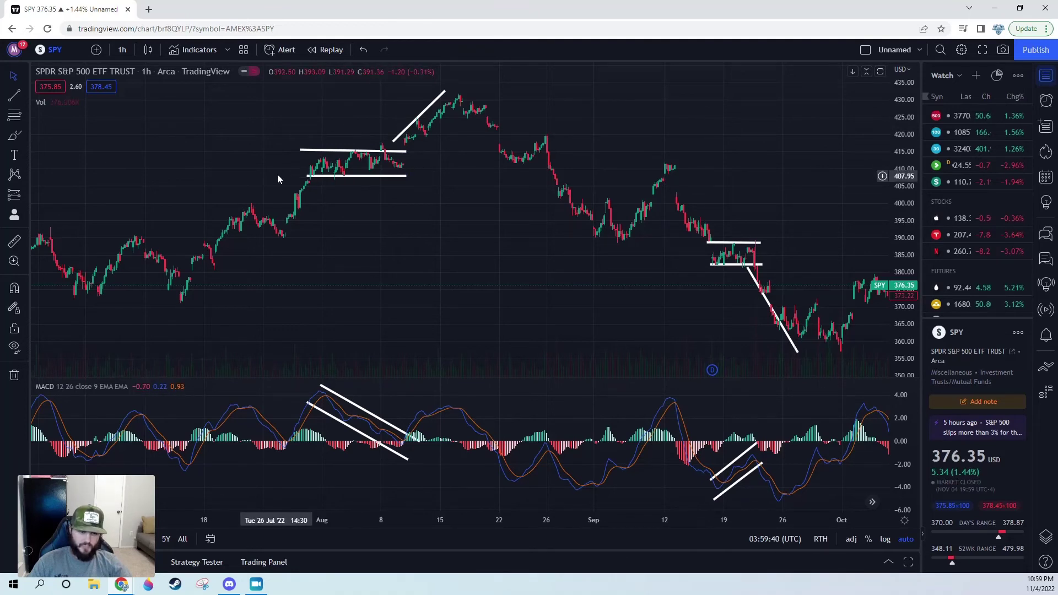
left_click_drag(504, 204, 470, 303)
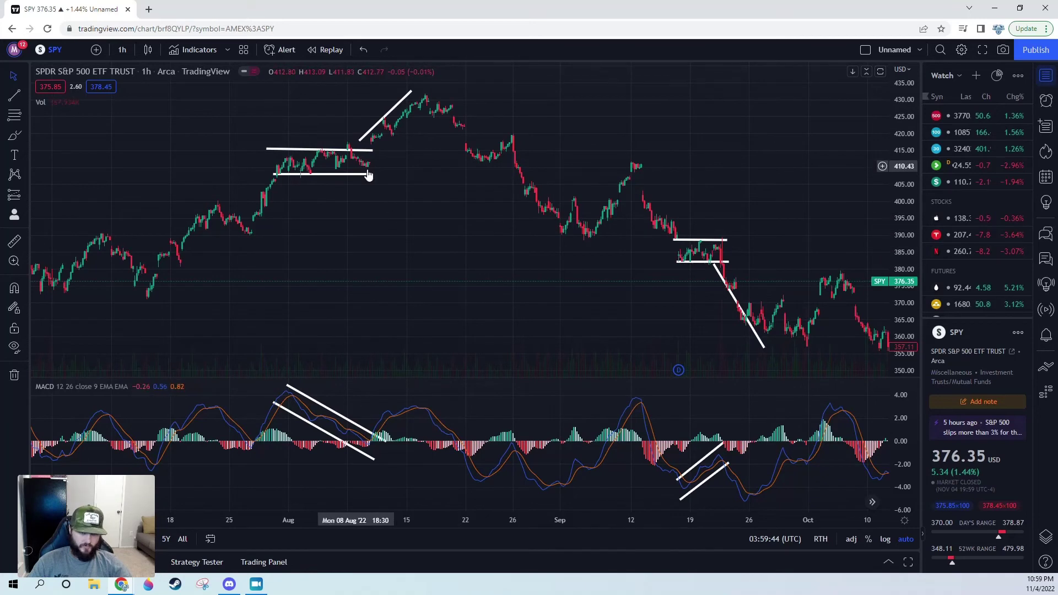
left_click_drag(629, 264, 540, 258)
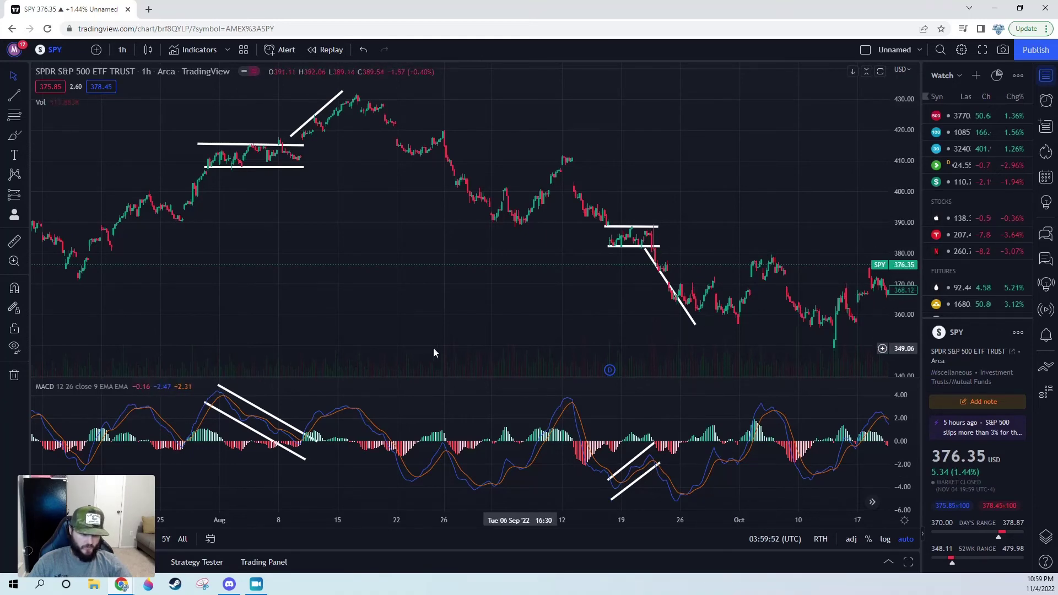
scroll(275, 344, "left", 3)
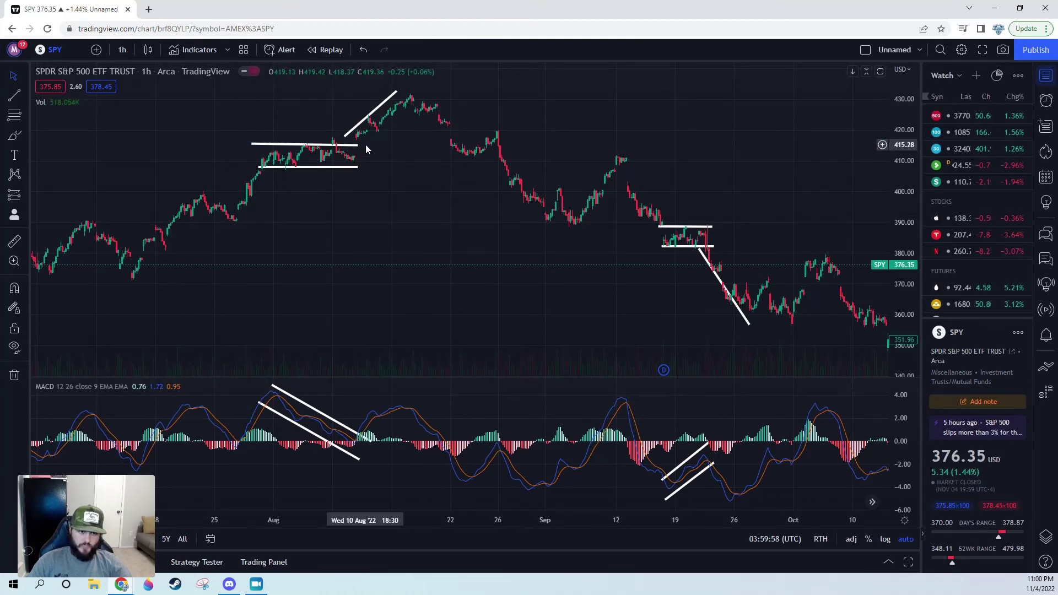
scroll(539, 253, "right", 2)
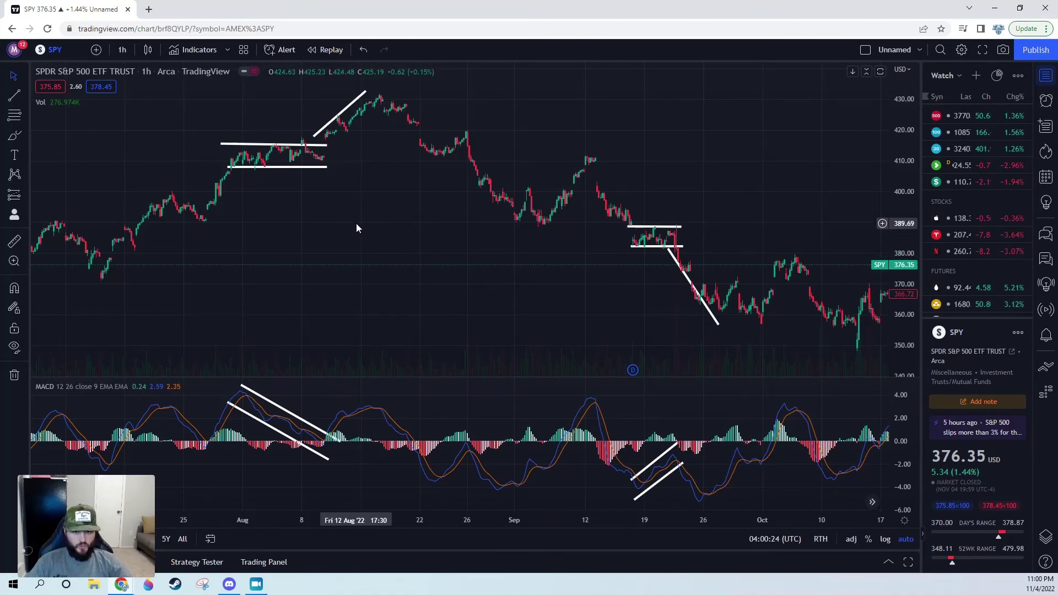
Switch the chart to the 5-minute interval and look through price and MACD from 4 November back to about 24 October 2022.
left_click(122, 50)
left_click(151, 146)
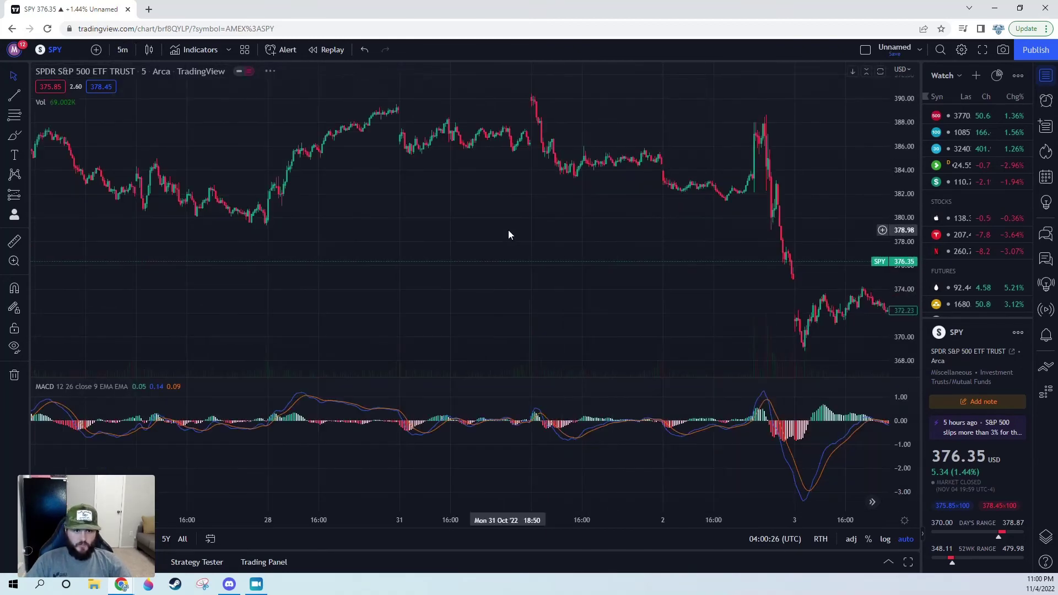
left_click_drag(729, 290, 557, 256)
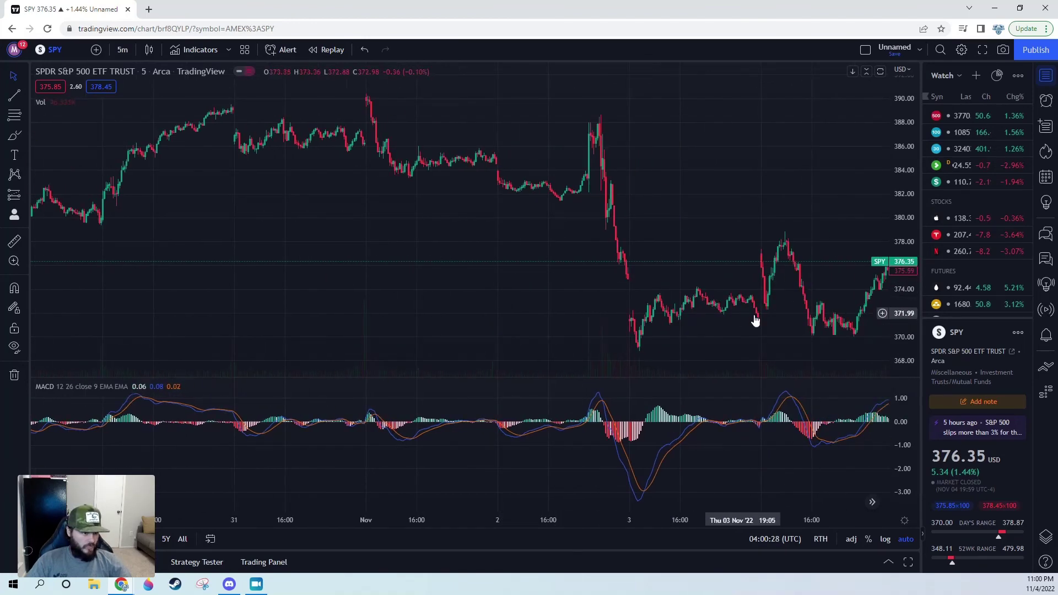
left_click_drag(755, 321, 604, 314)
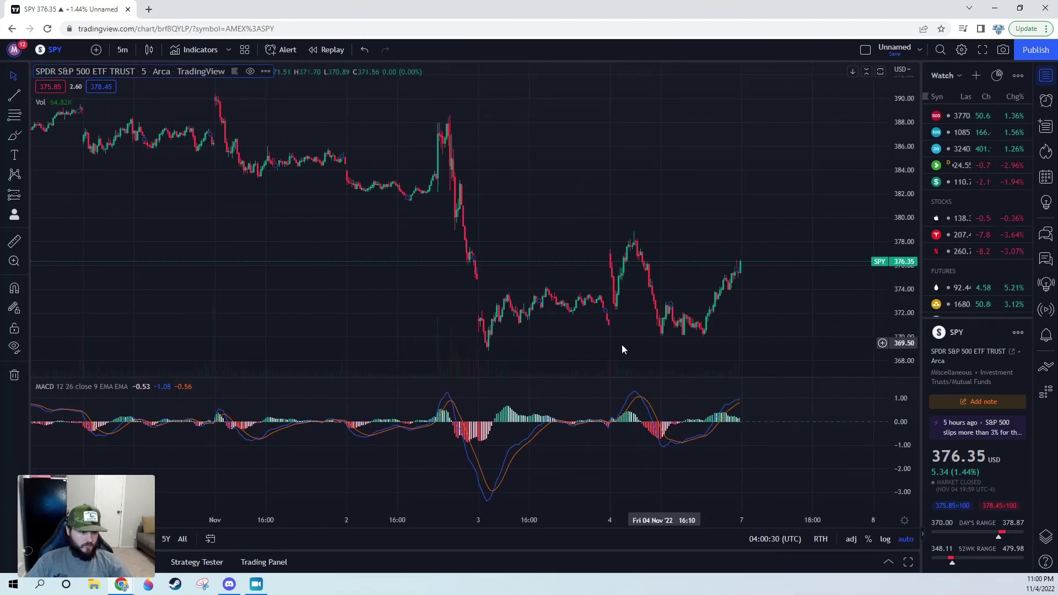
scroll(622, 345, "left", 10)
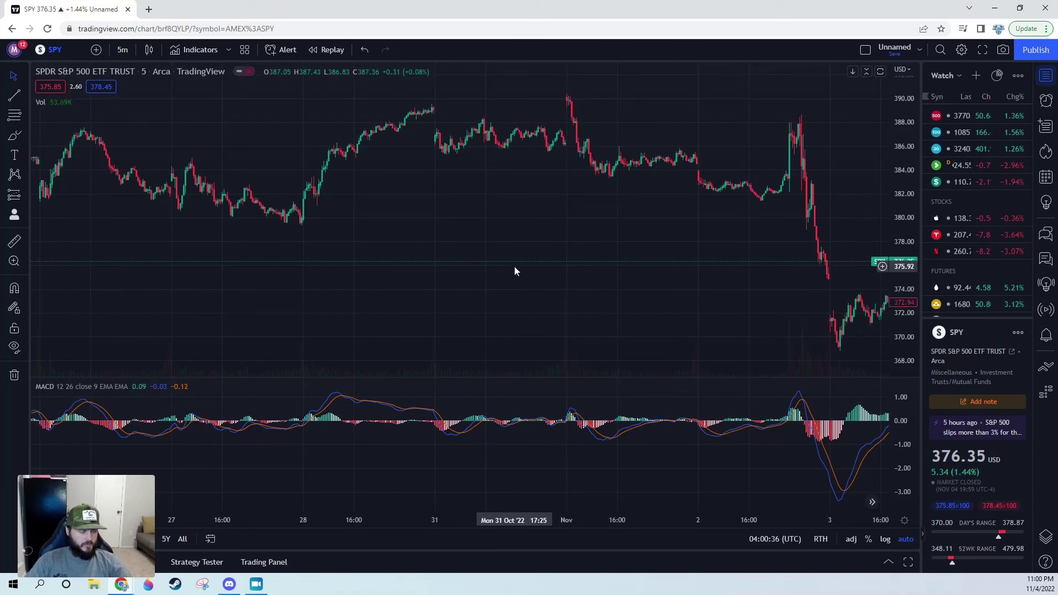
scroll(559, 267, "right", 3)
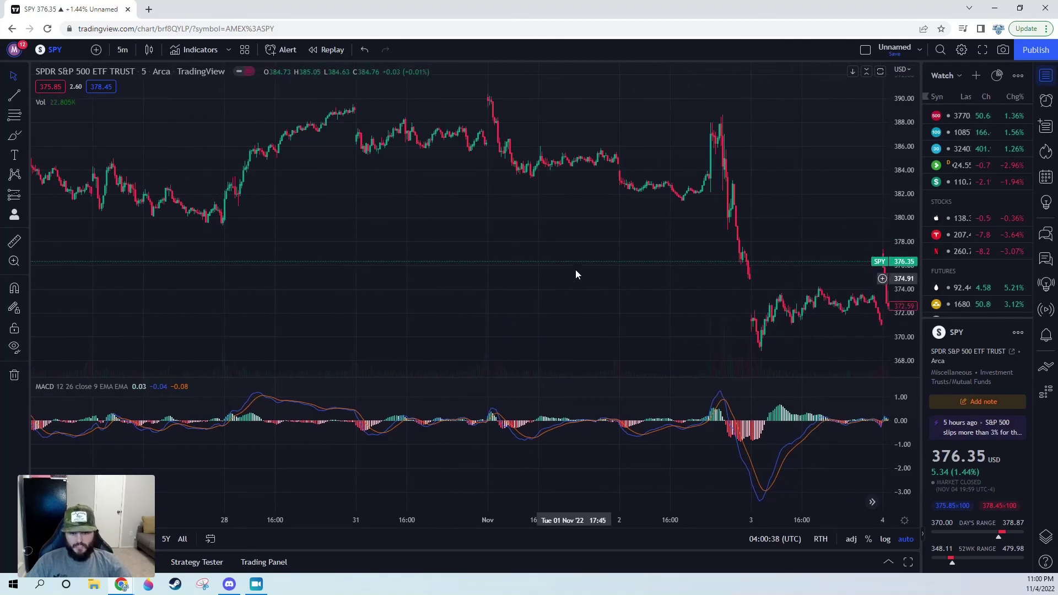
scroll(576, 288, "right", 1)
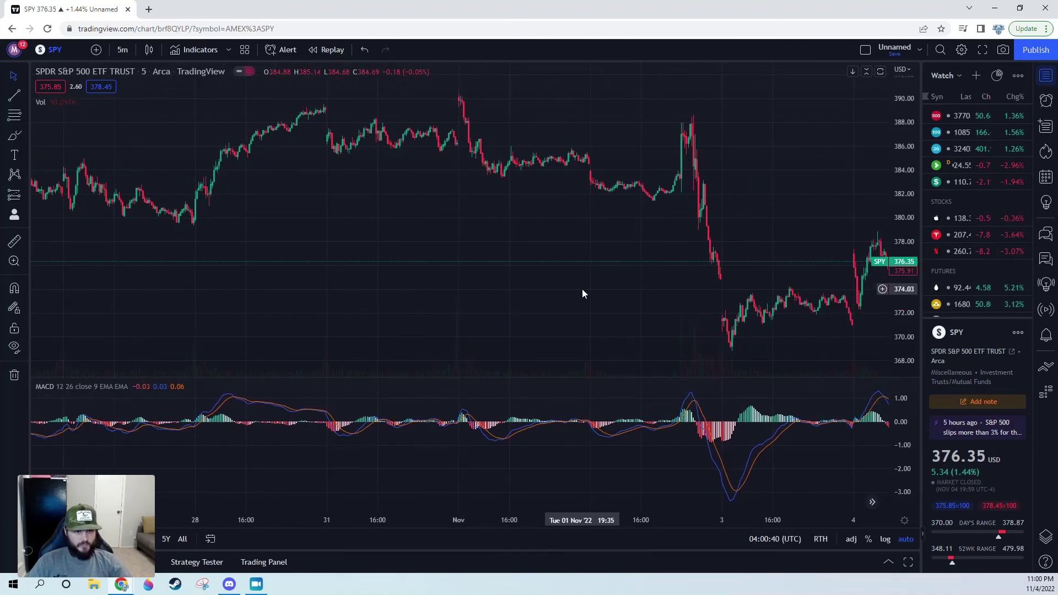
left_click_drag(467, 278, 554, 292)
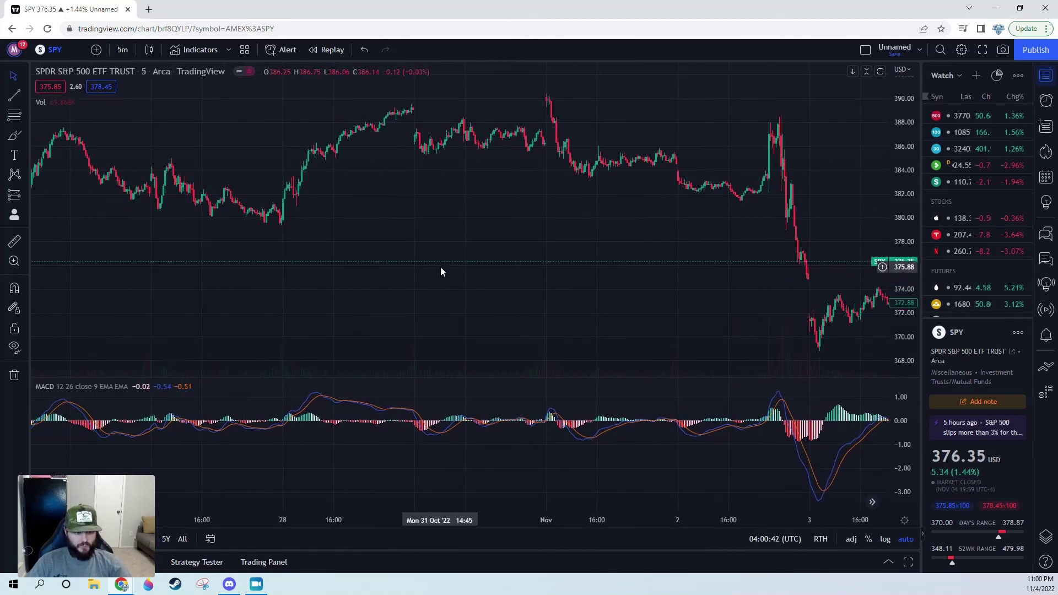
left_click_drag(328, 266, 520, 293)
left_click_drag(300, 255, 520, 301)
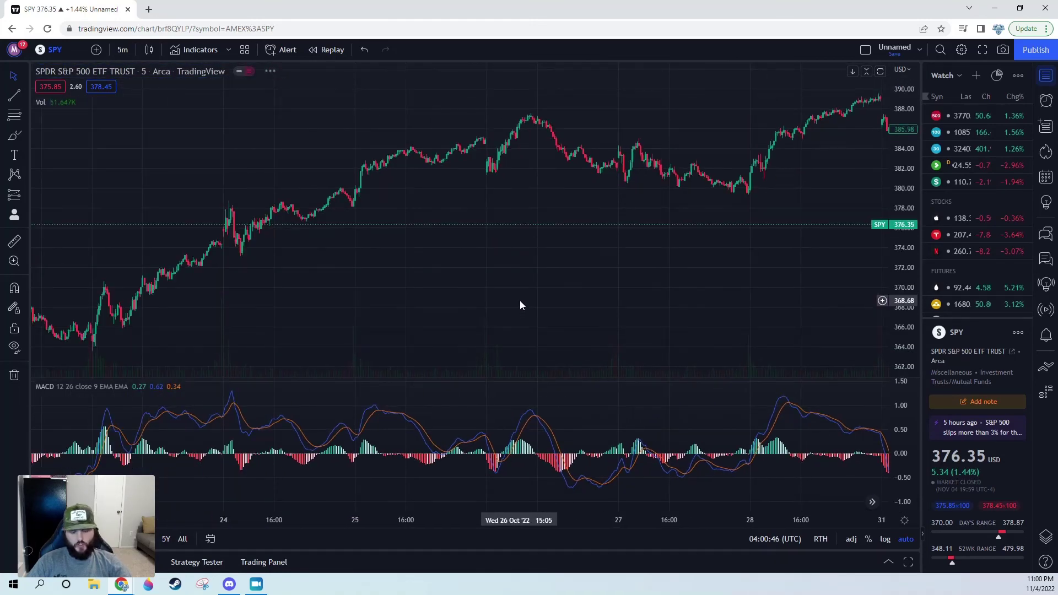